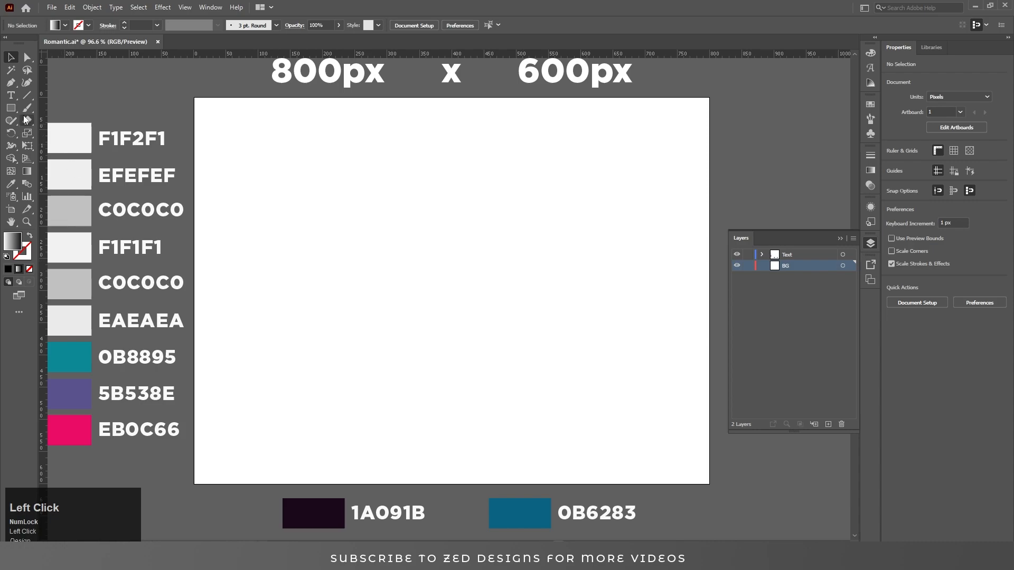
- Create an 800 x 600 px rectangle and center it on the artboard horizontally and vertically
click(404, 250)
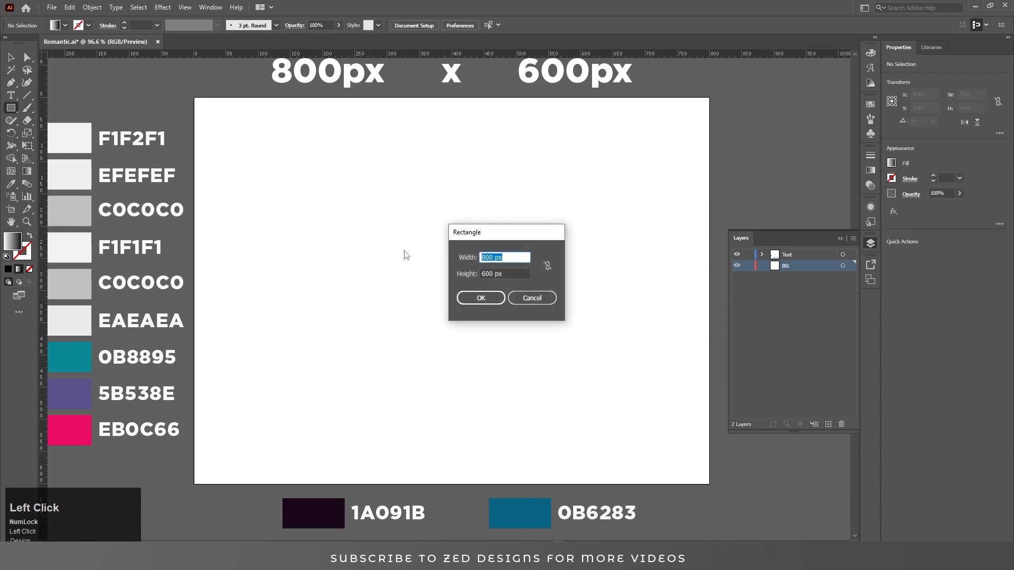
click(473, 299)
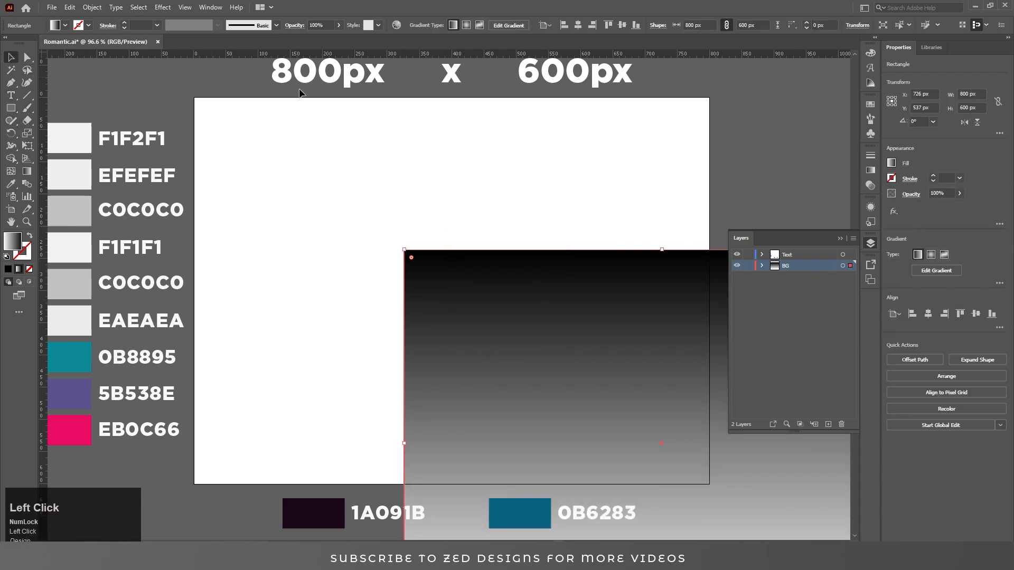
click(578, 26)
click(623, 25)
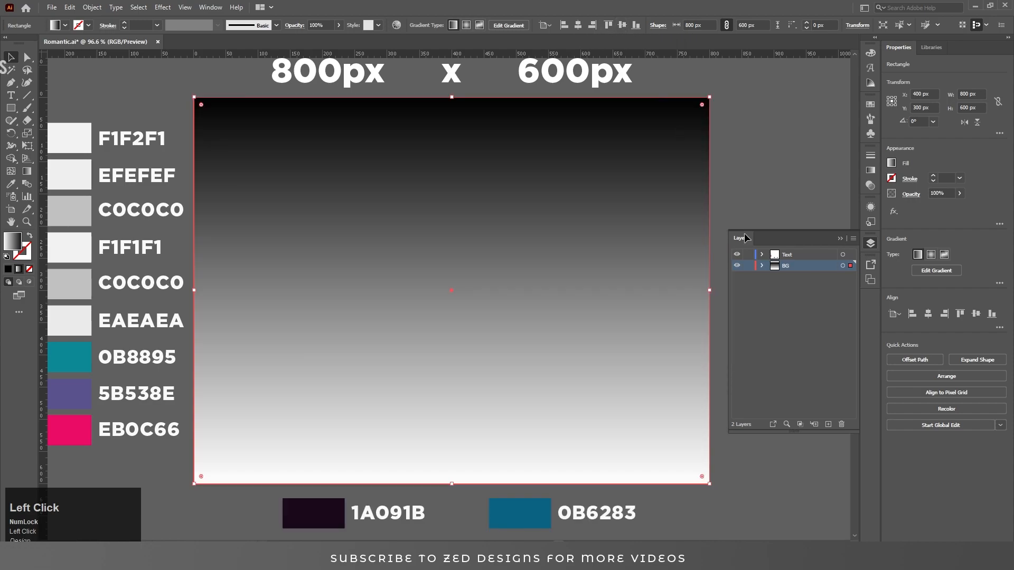
- Recolor the rectangle's gradient from the sample swatches, with 0B6283 at the upper end and 1A091B at the lower end
click(870, 170)
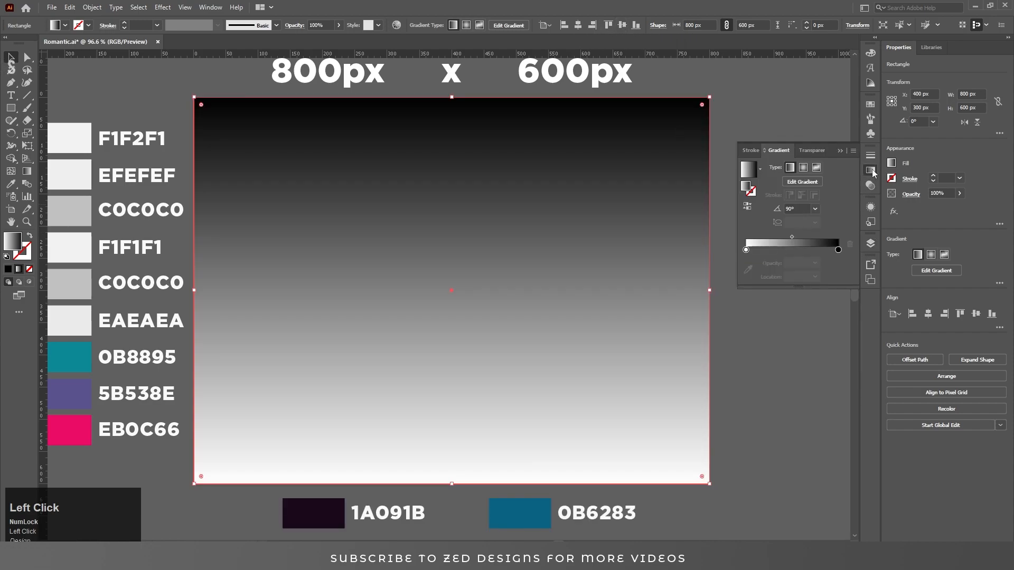
click(838, 251)
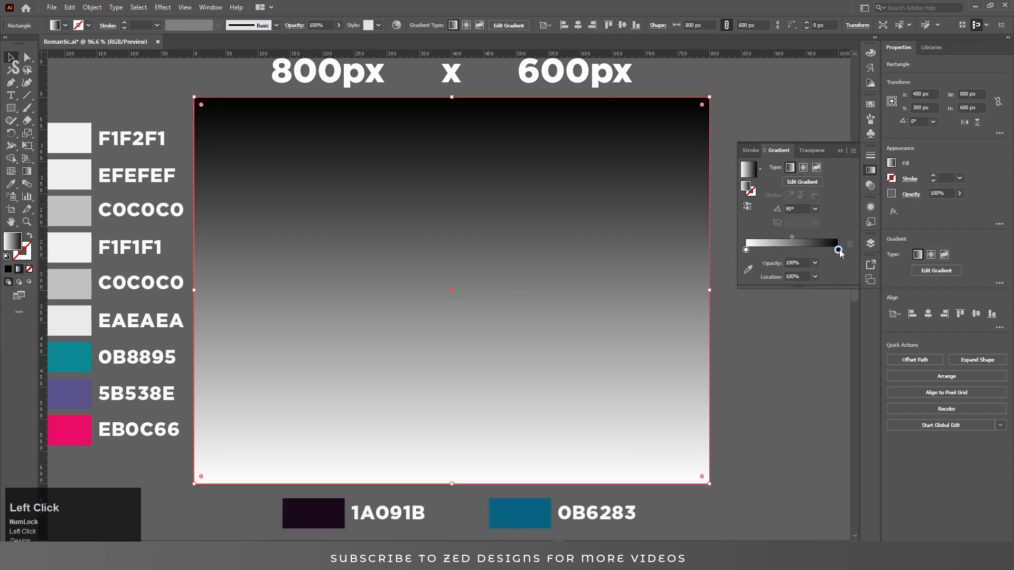
click(748, 270)
click(299, 522)
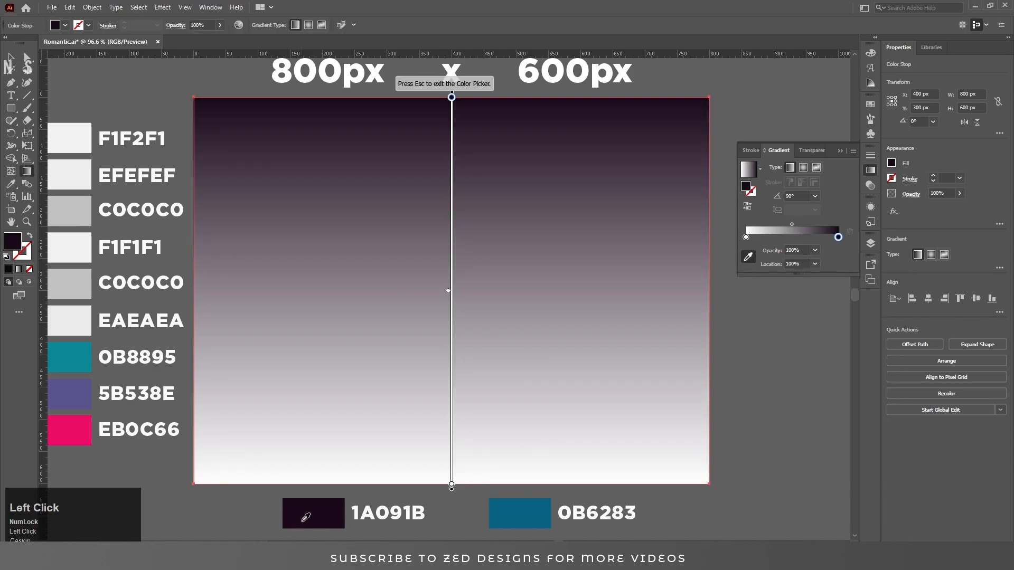
click(486, 517)
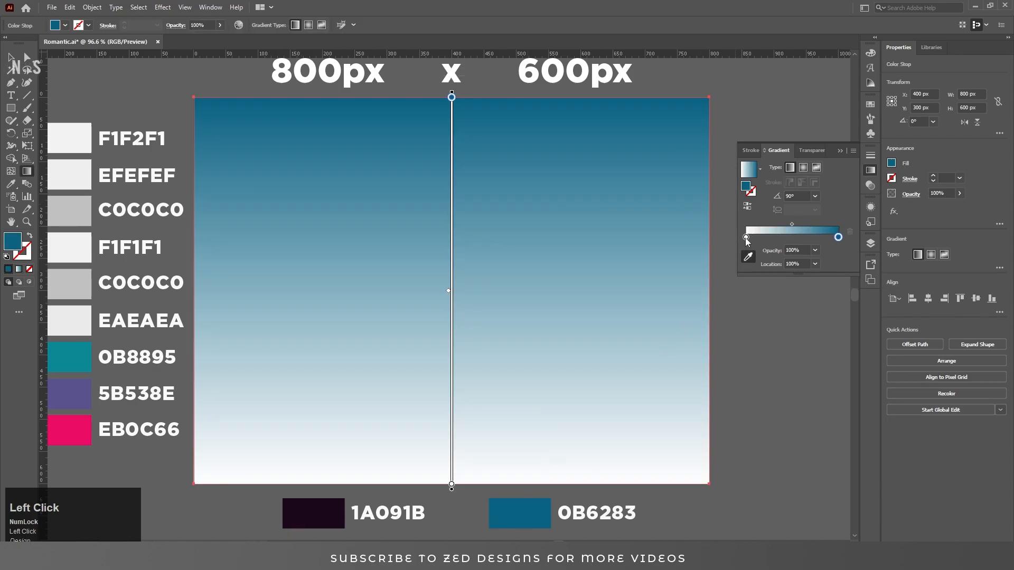
click(452, 484)
click(296, 515)
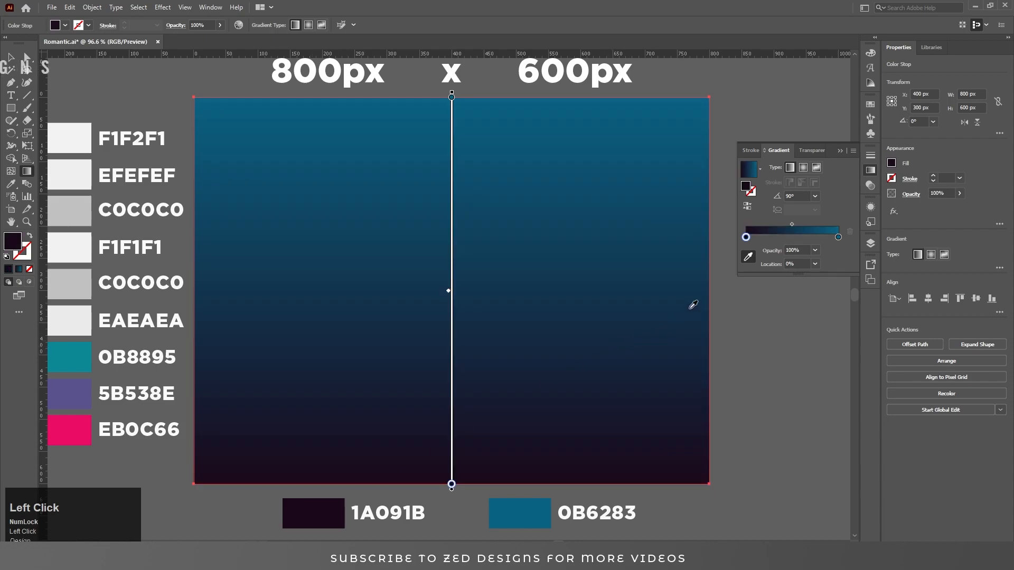
key(v)
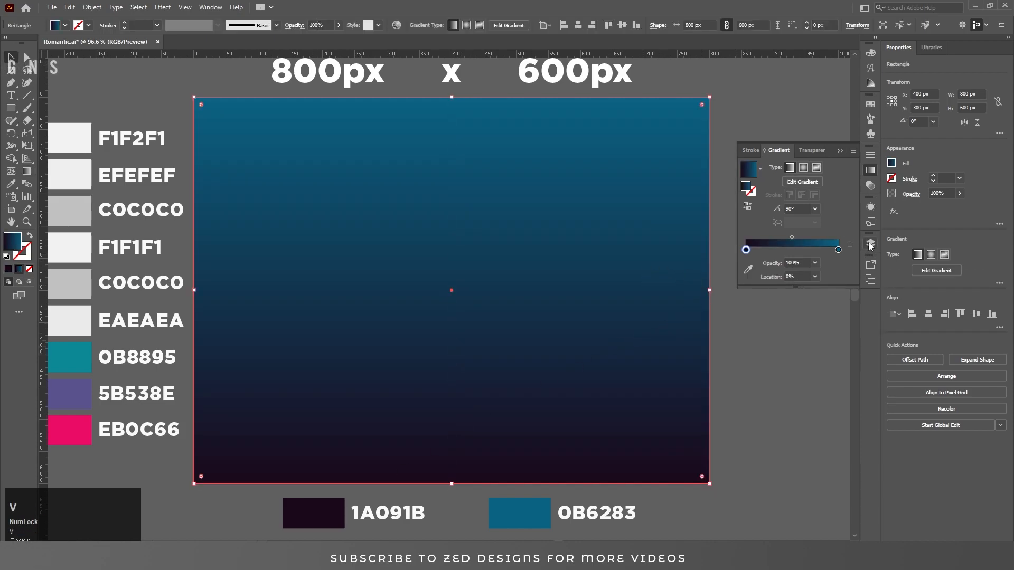
- Lock the BG layer and add the text "Romantic" on the Text layer
click(870, 243)
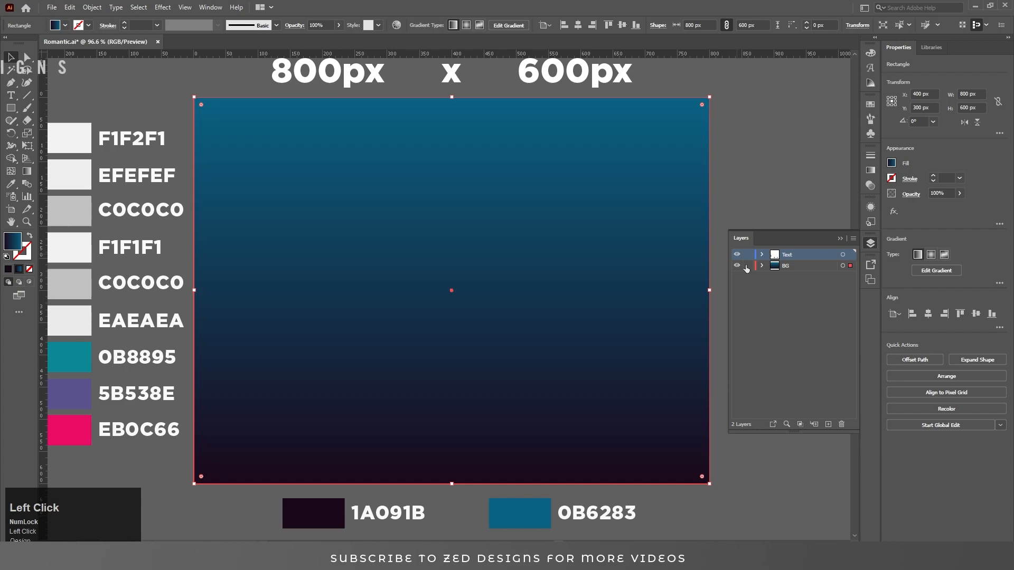
click(748, 266)
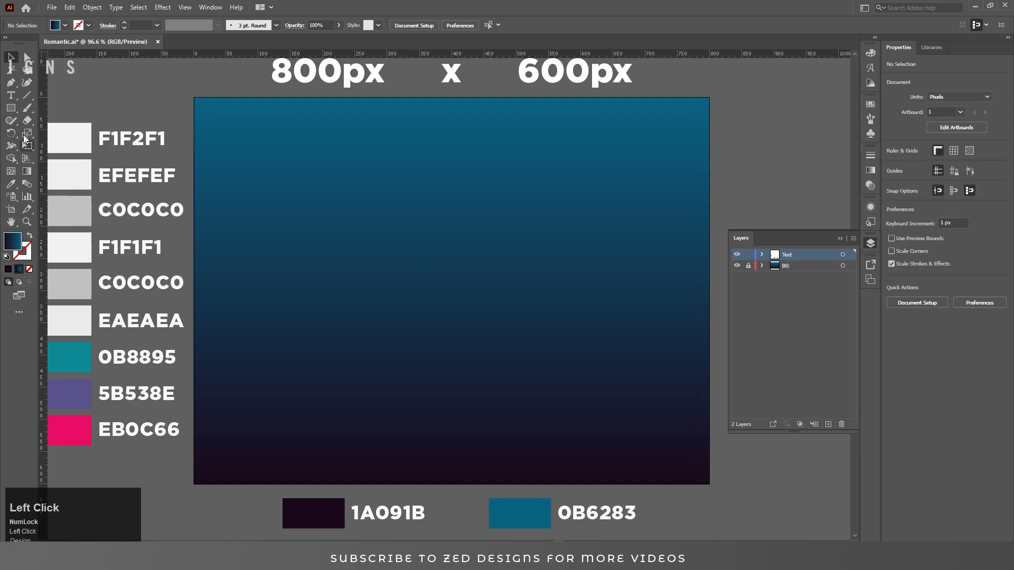
click(10, 95)
click(394, 281)
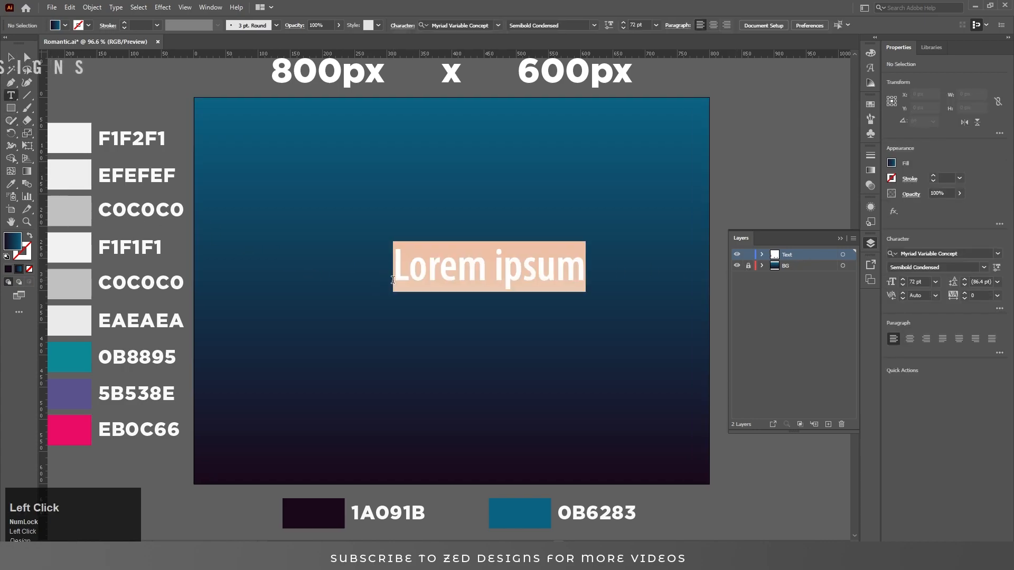
text(Romantic)
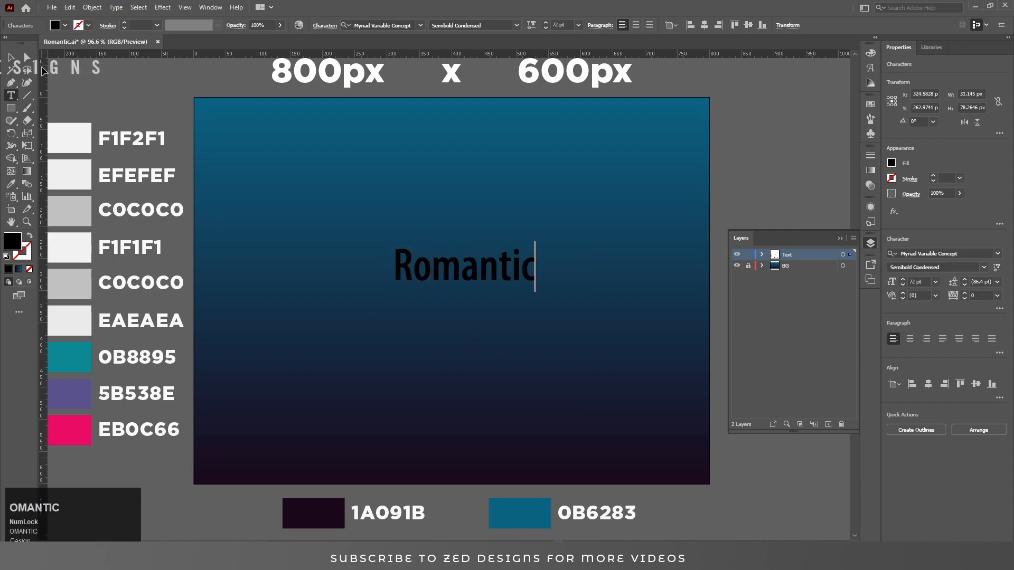
- Center-align the "Romantic" text, center it on the artboard and enlarge it proportionally to about 492 px wide
click(13, 59)
click(636, 25)
click(726, 25)
click(770, 25)
drag(523, 264, 611, 220)
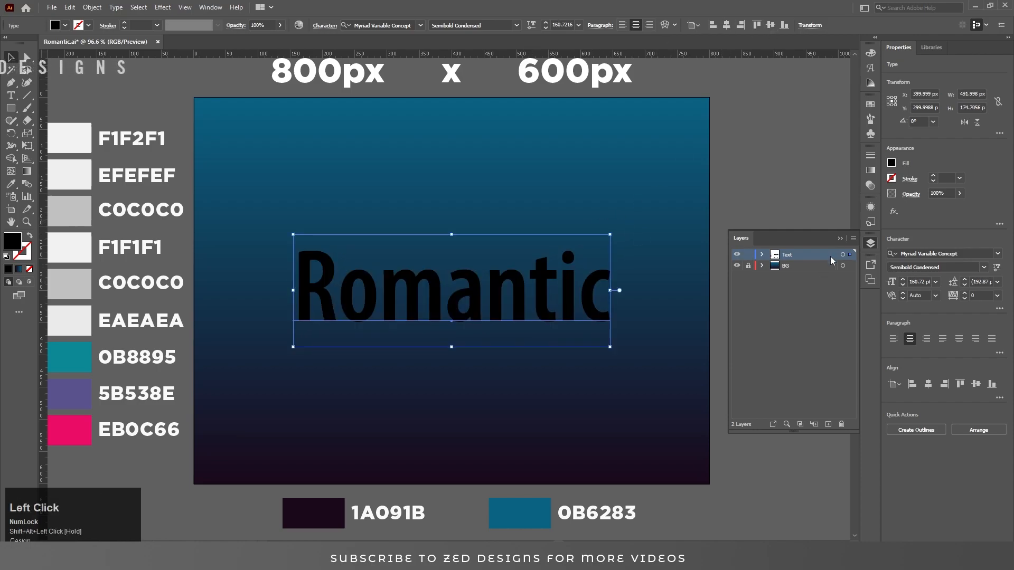
- Change the font of the "Romantic" text to Moving Skate
click(840, 239)
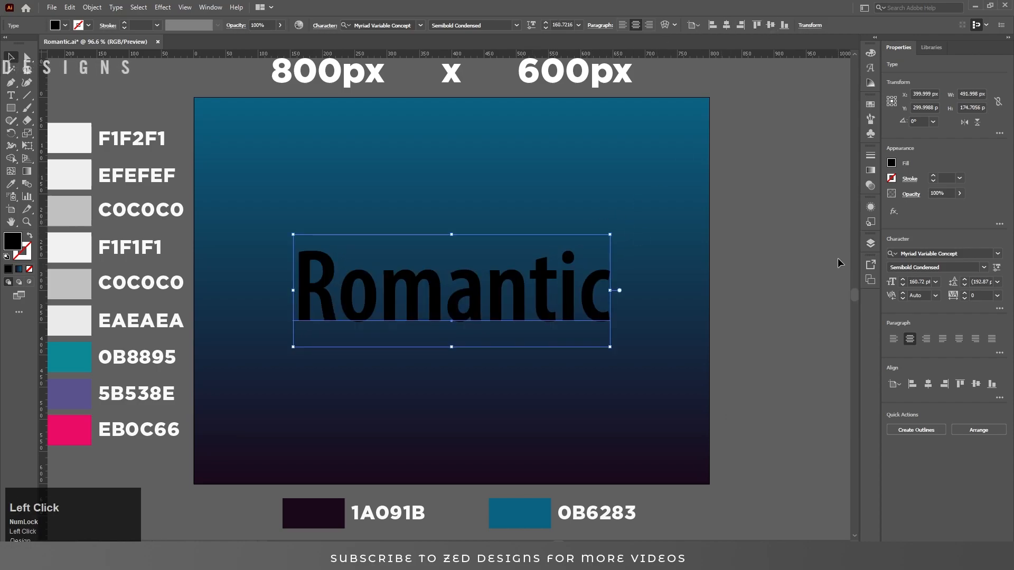
click(959, 253)
text(ska)
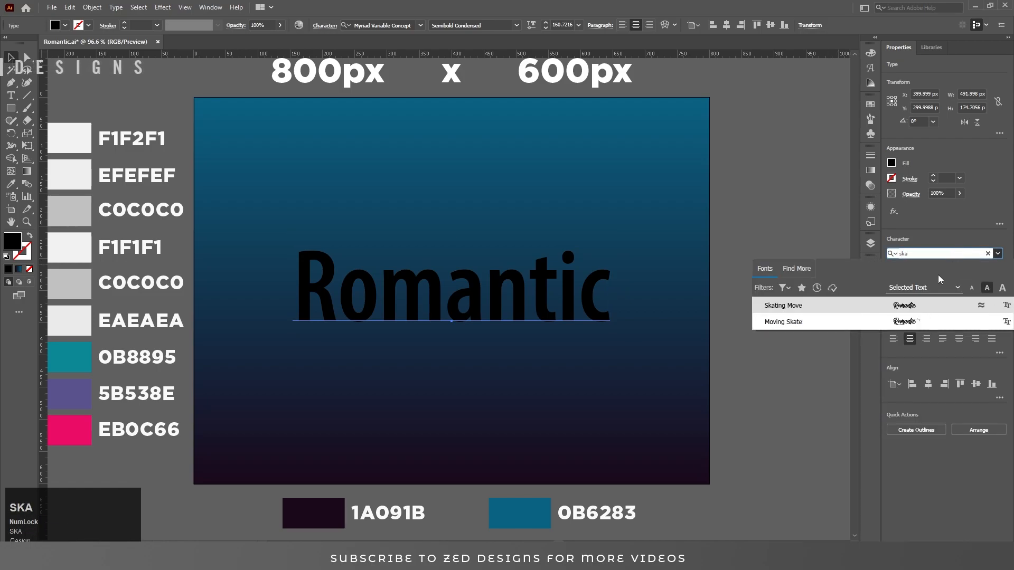
click(893, 320)
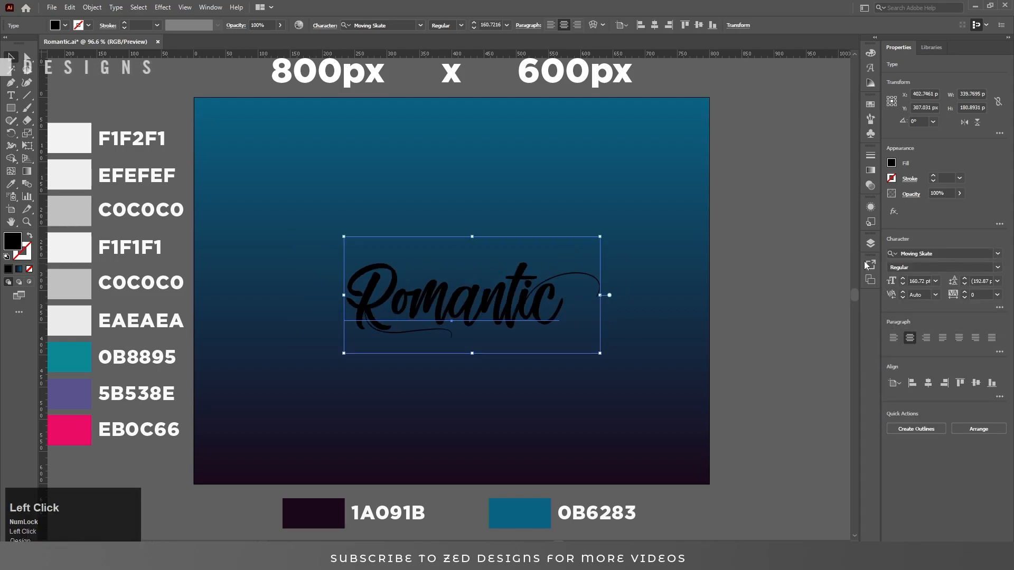
- Scale the "Romantic" text up proportionally from its center to about 705 px wide
click(876, 246)
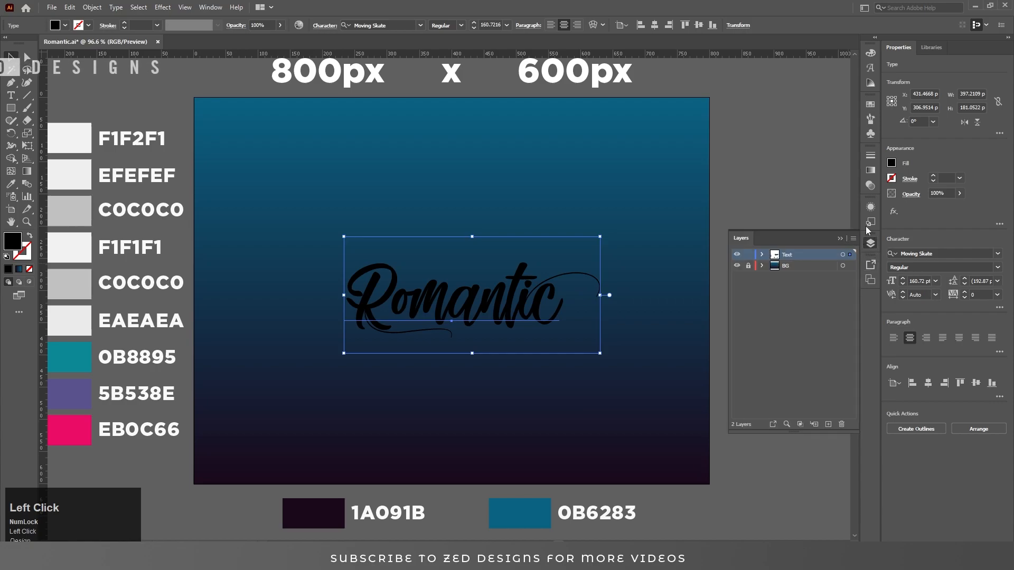
click(870, 207)
drag(601, 239, 699, 192)
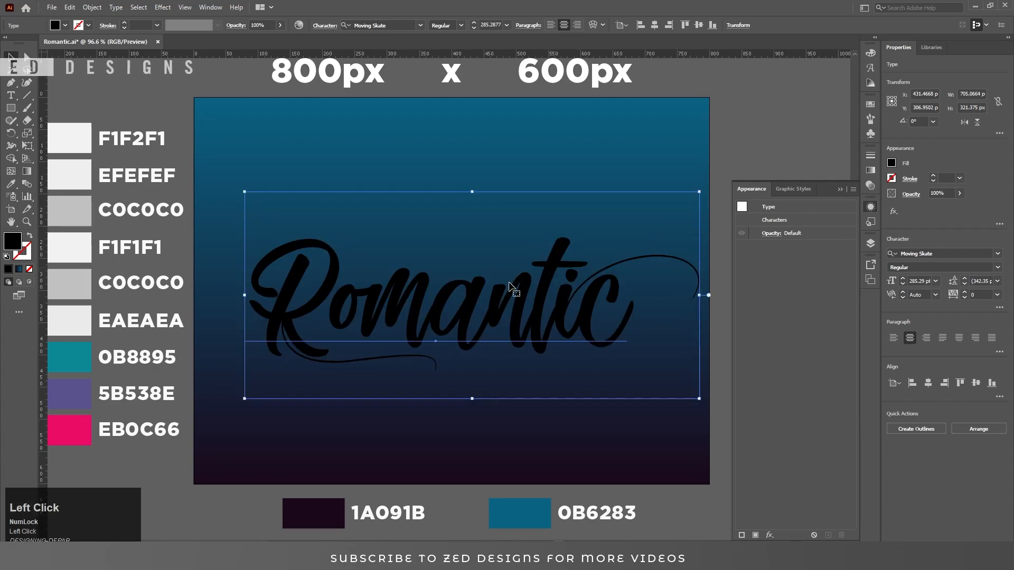
- Remove the text's own fill, add a new appearance fill, and give it the White, Black gradient at 90°
click(30, 269)
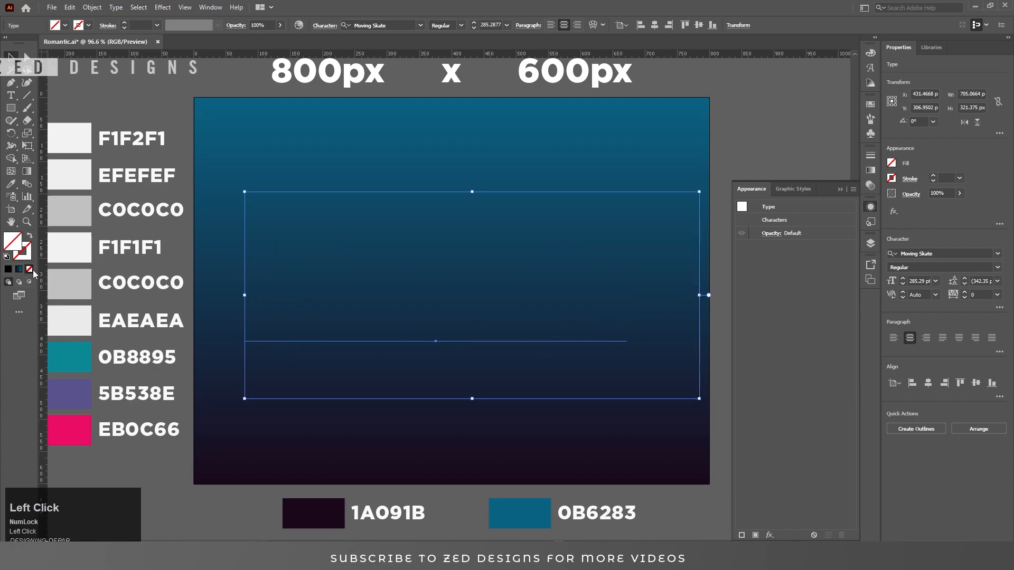
click(756, 535)
click(869, 171)
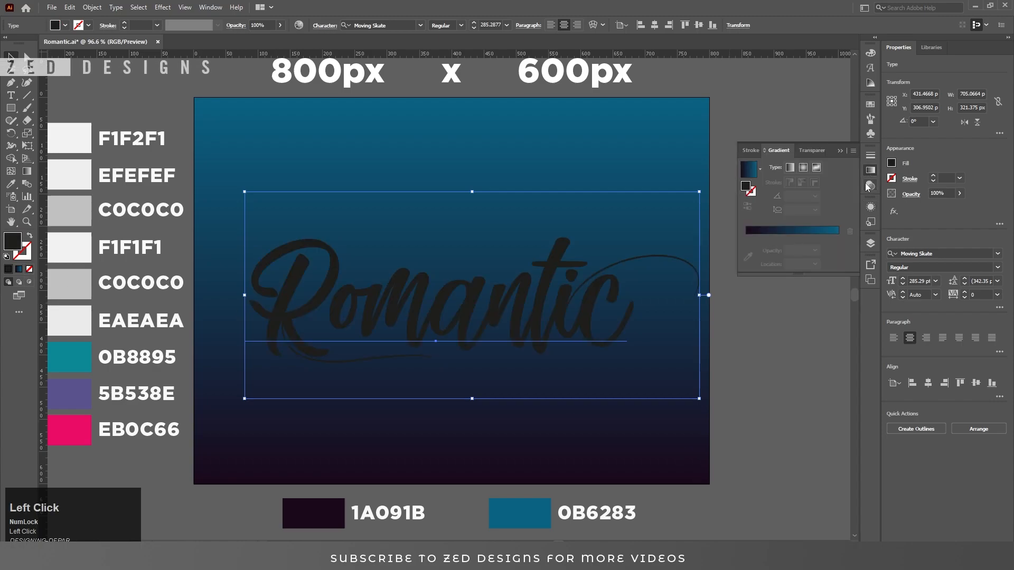
click(760, 172)
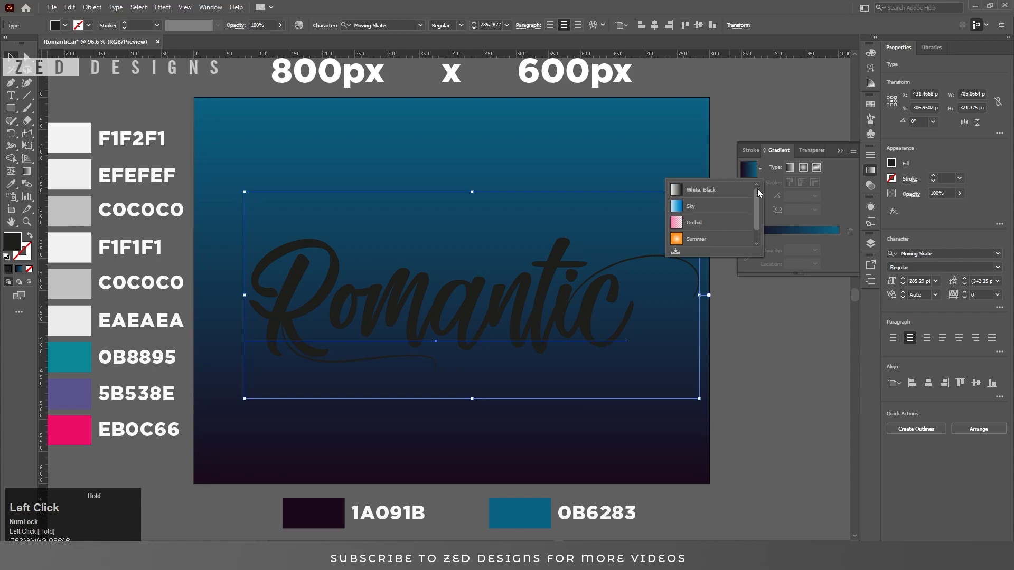
click(740, 187)
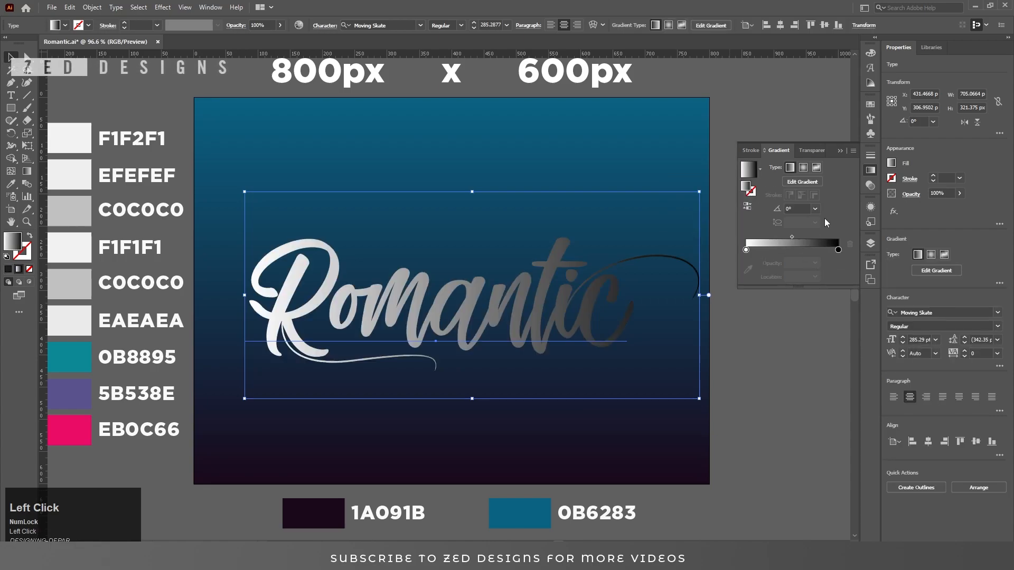
click(816, 210)
click(826, 267)
- Color the gradient's 100% stop F1F2F1 and add stops of EFEFEF at about 80% and C0C0C0 at about 60%
click(838, 250)
click(748, 270)
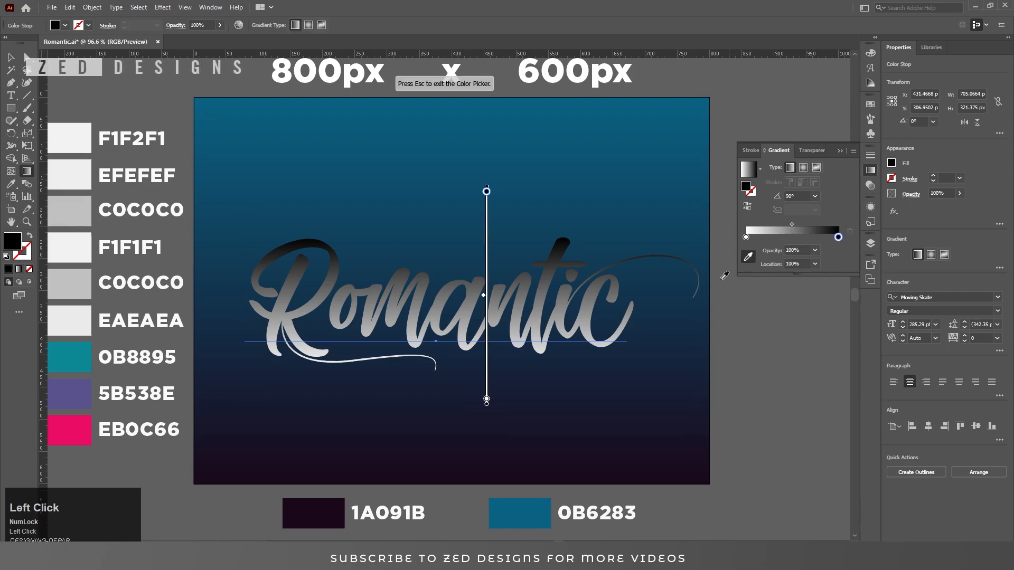
click(68, 136)
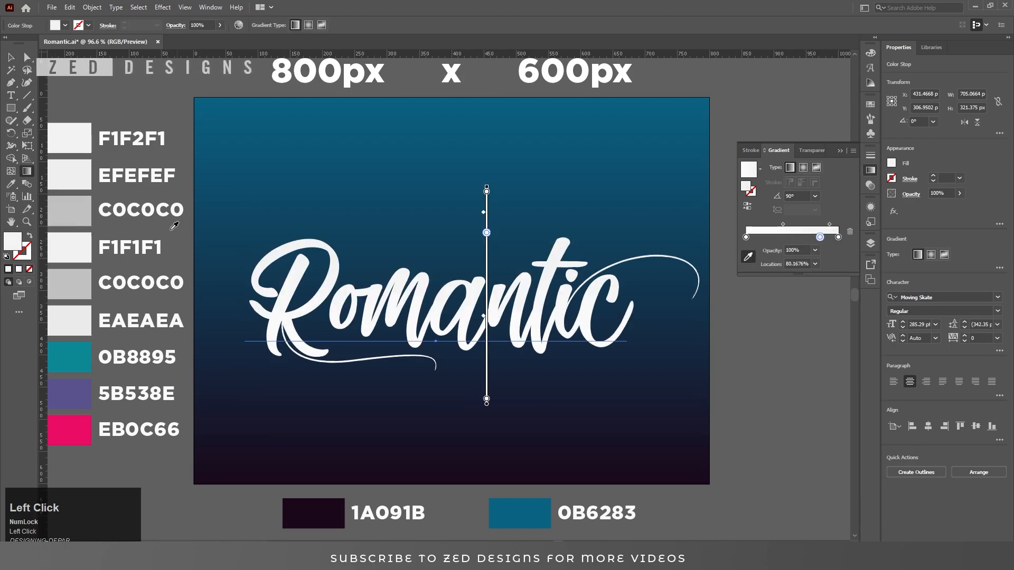
click(801, 239)
click(86, 208)
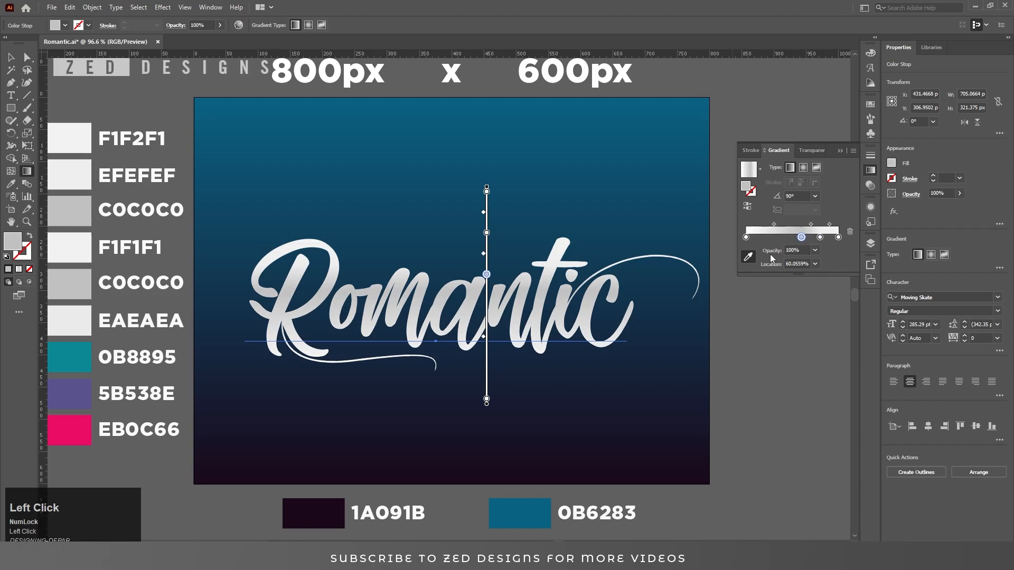
- Add gradient stops of F1F1F1 at about 37% and C0C0C0 at about 16%, and color the 0% stop EAEAEA
click(781, 238)
click(89, 240)
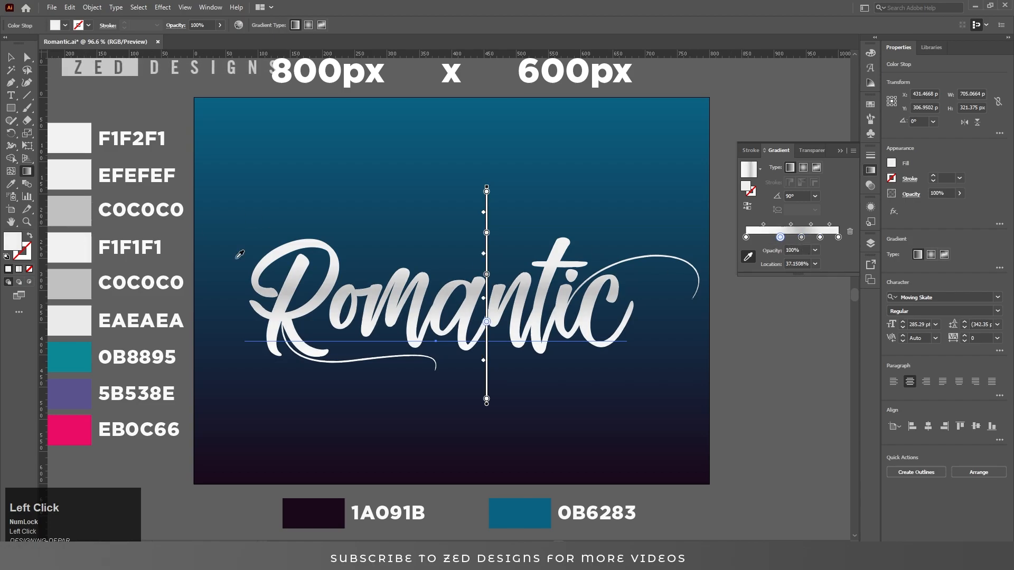
click(761, 238)
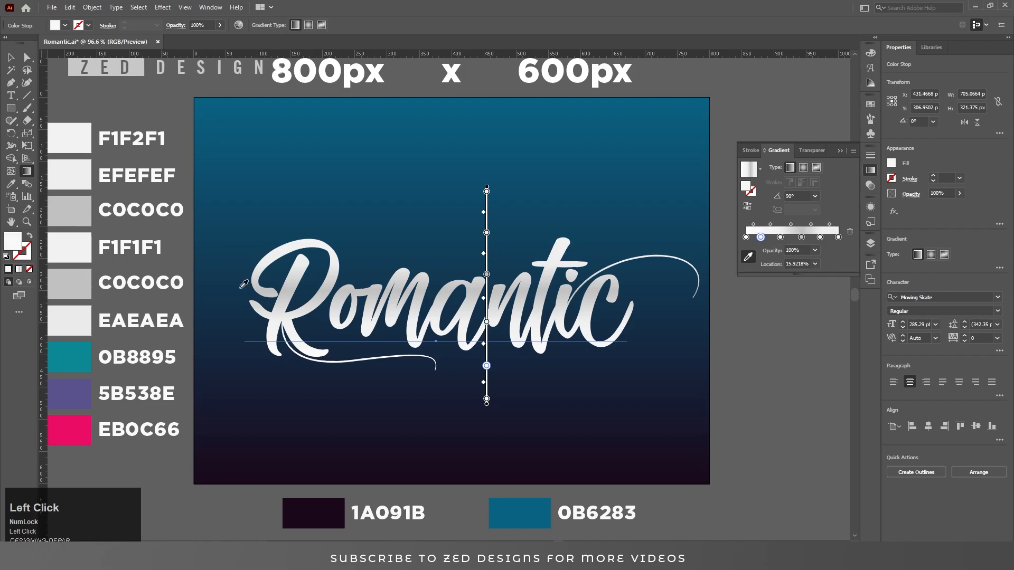
click(83, 285)
click(746, 237)
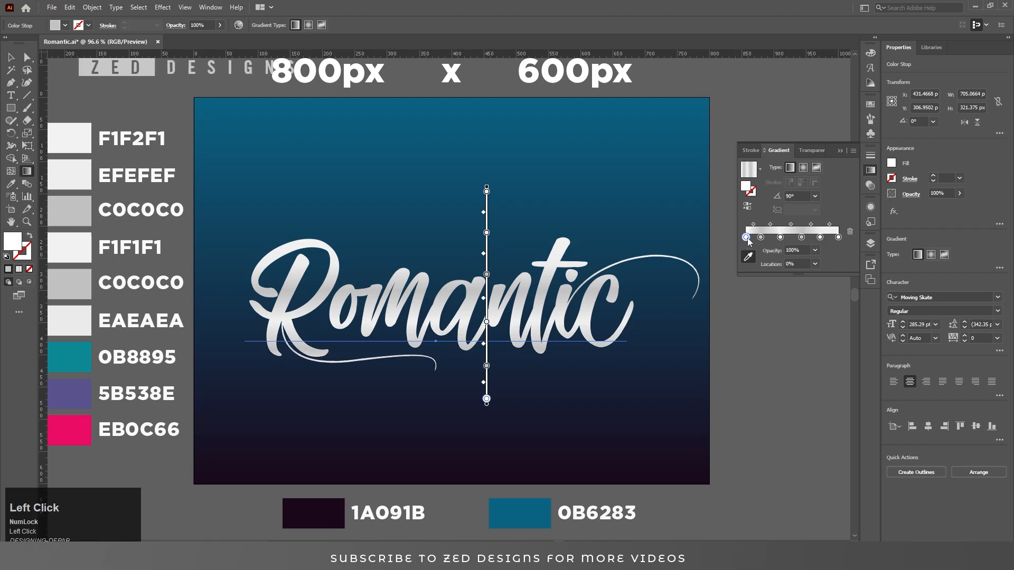
click(81, 316)
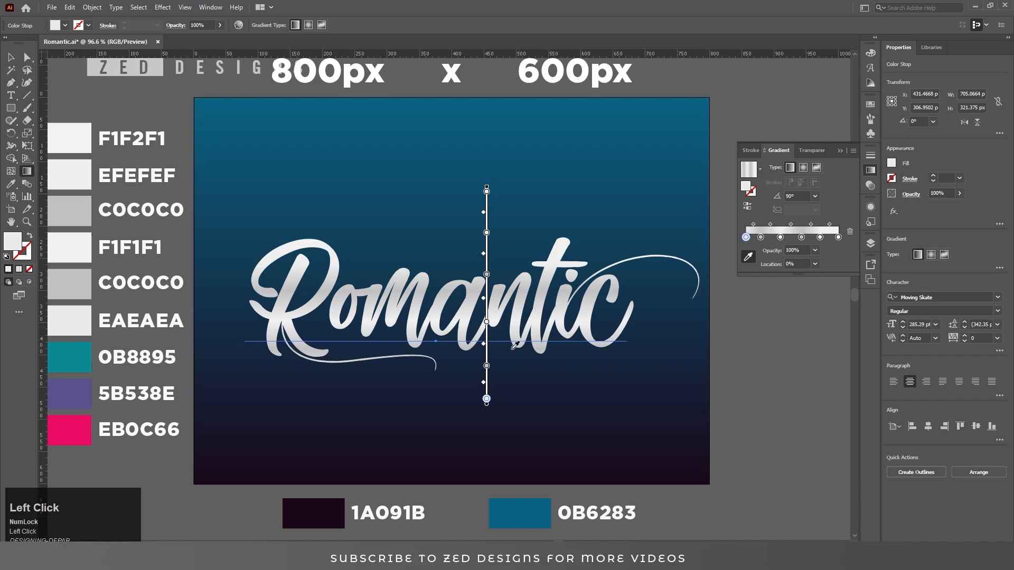
- Reposition and shorten the text's vertical gradient so it spans roughly the height of the lettering
key(v)
key(g)
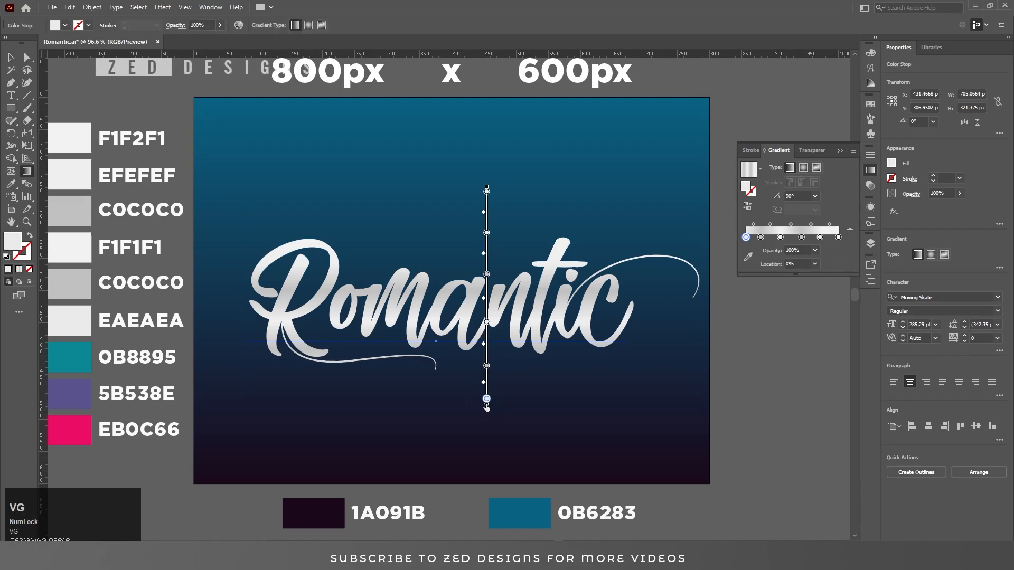
drag(486, 406, 486, 379)
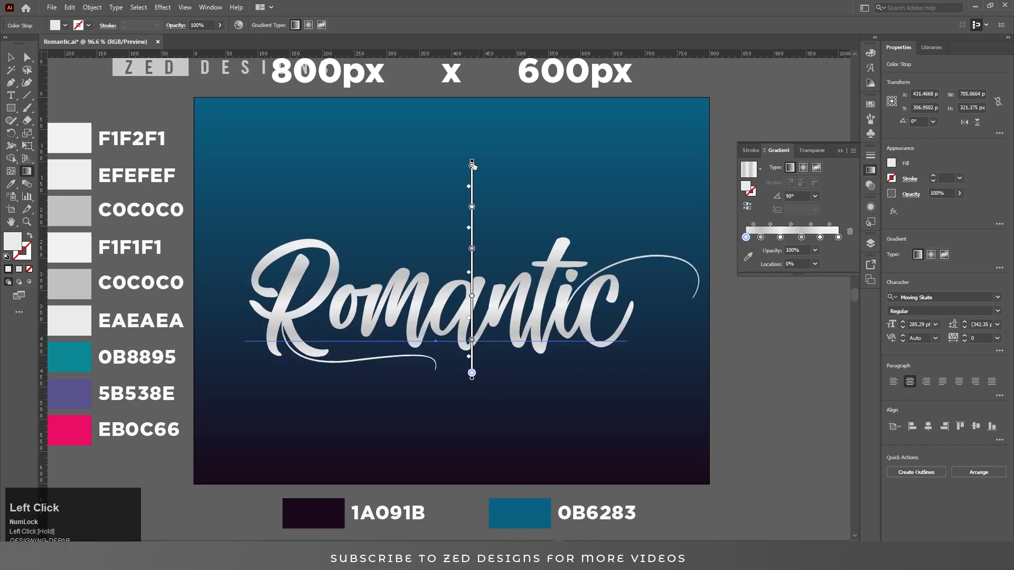
drag(471, 163, 469, 227)
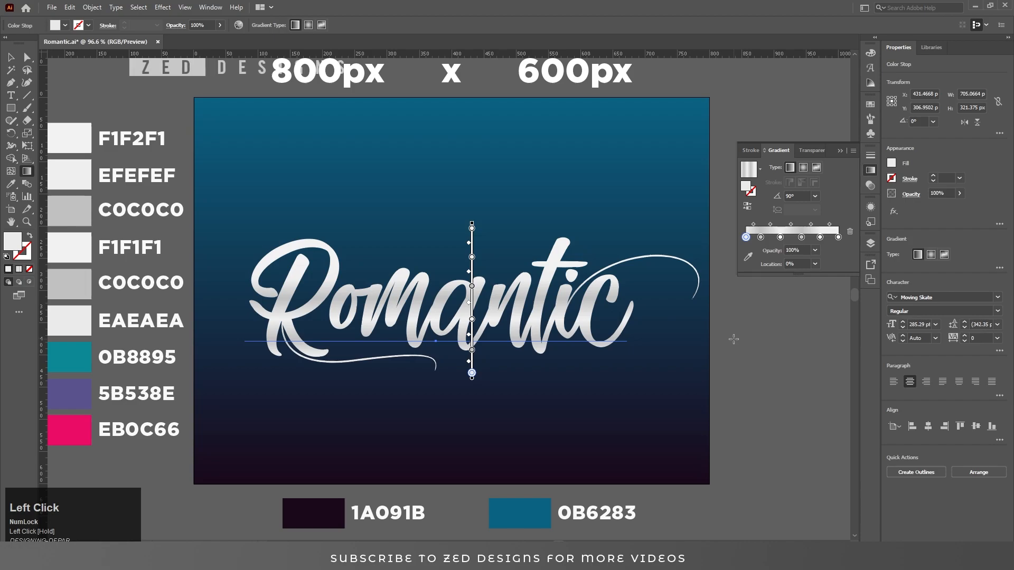
key(v)
- Add a second appearance fill to the text and give the lower of the two fills the White, Black gradient
click(869, 208)
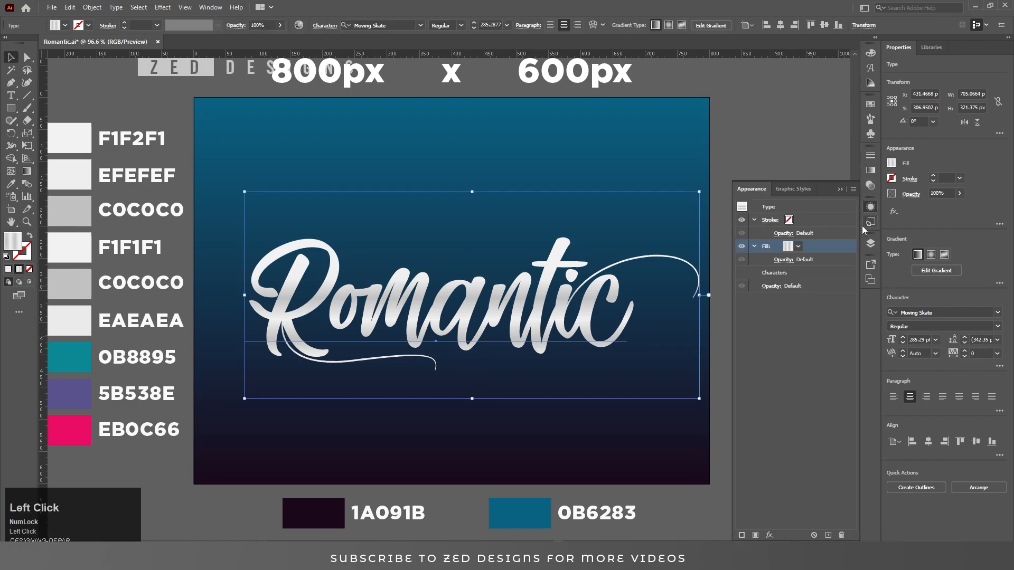
click(755, 247)
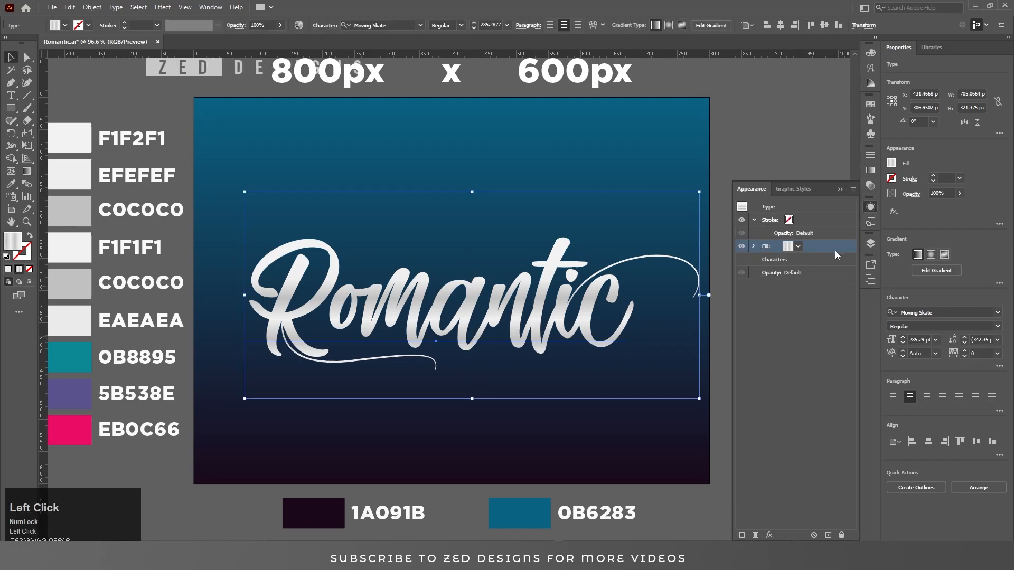
click(827, 534)
click(810, 260)
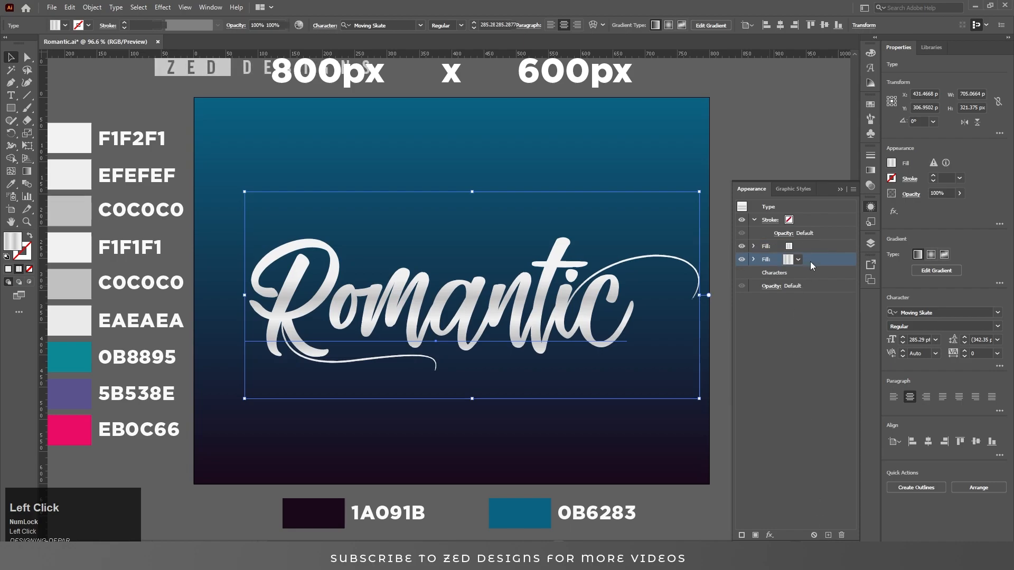
click(870, 170)
click(761, 170)
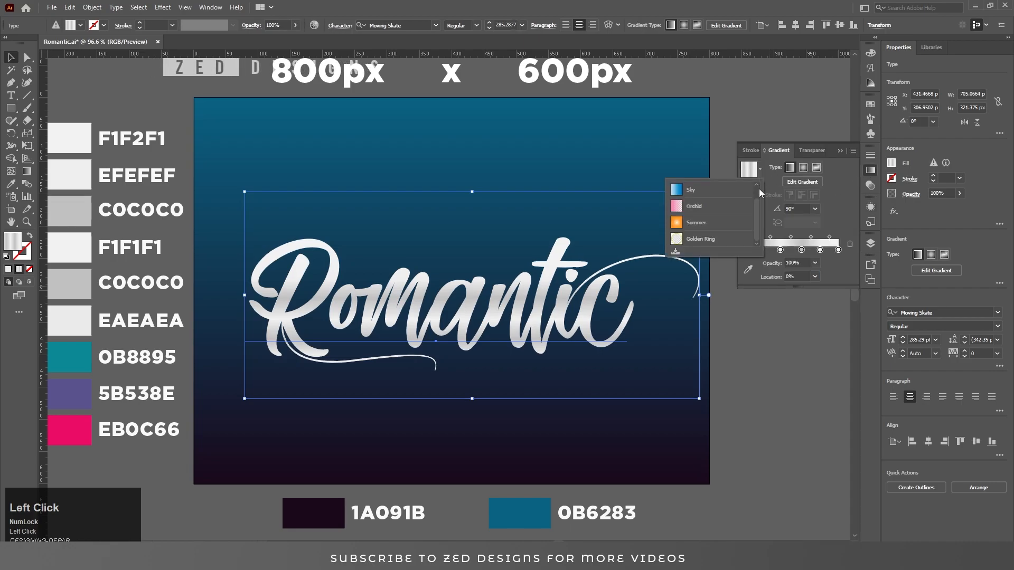
click(732, 186)
- Color the lower fill's gradient 0B8895 at 100%, 5B538E at a new 50% stop, and EB0C66 at 0%
click(838, 251)
click(748, 270)
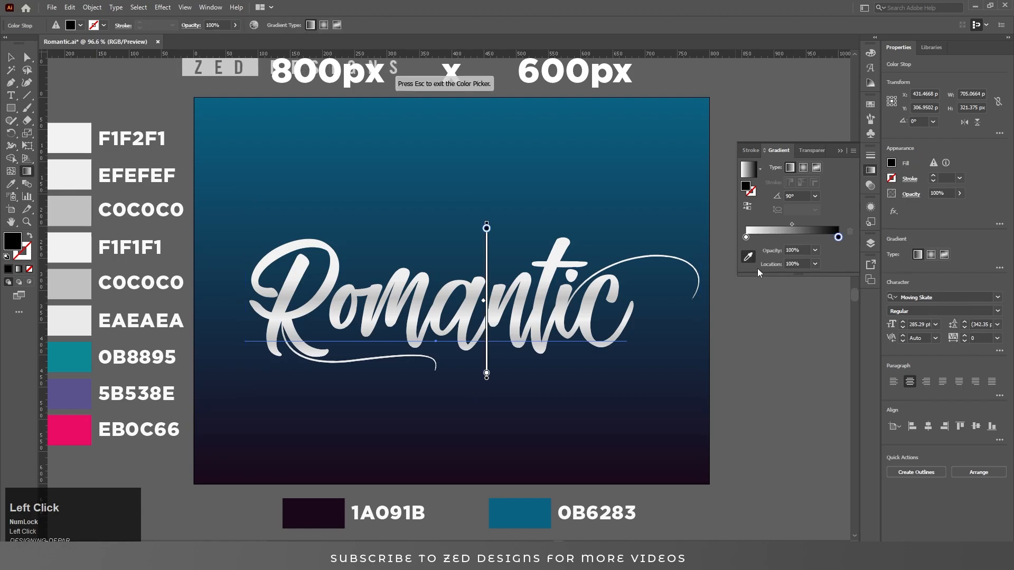
click(89, 353)
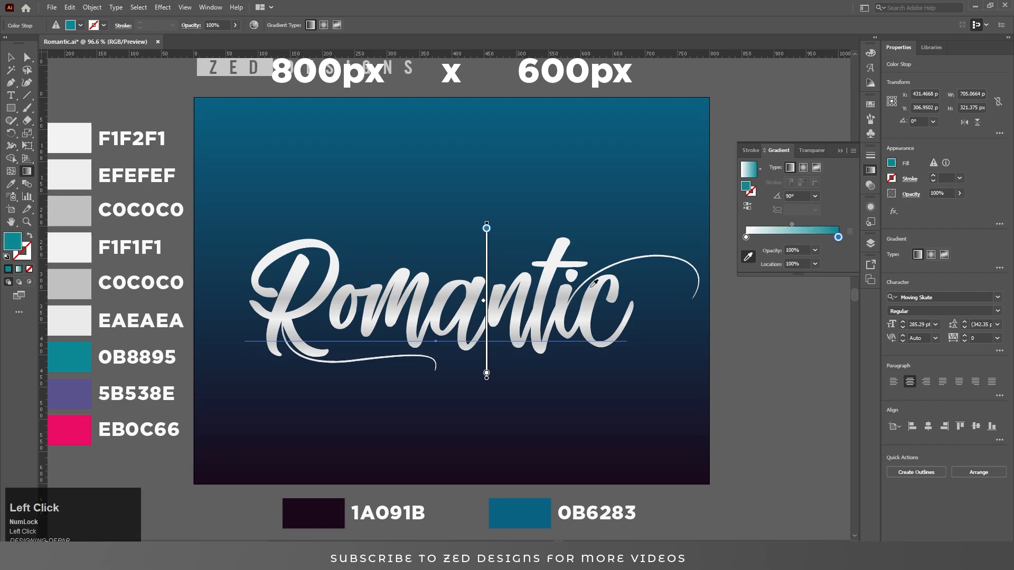
click(791, 236)
click(75, 388)
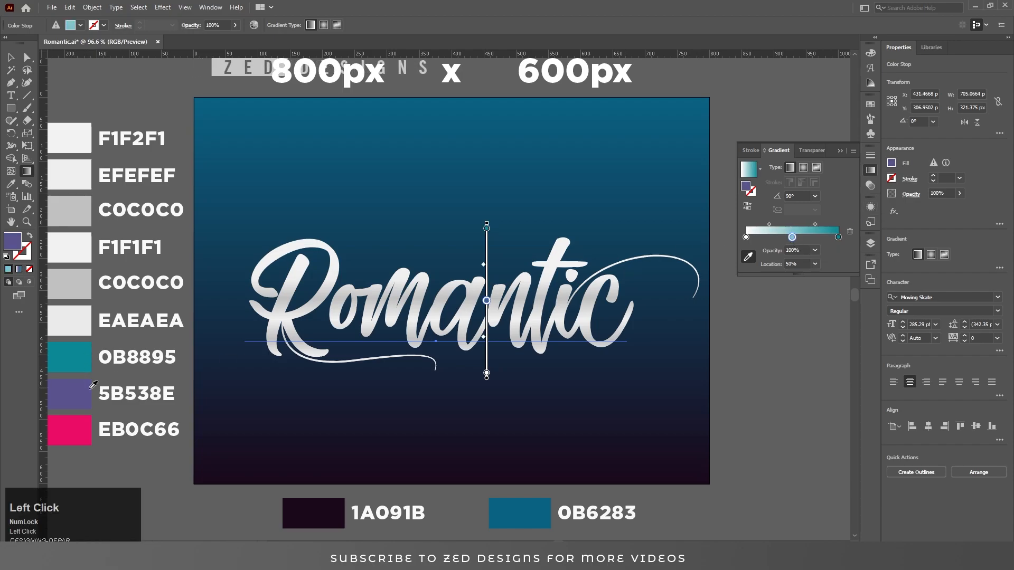
click(746, 238)
click(59, 425)
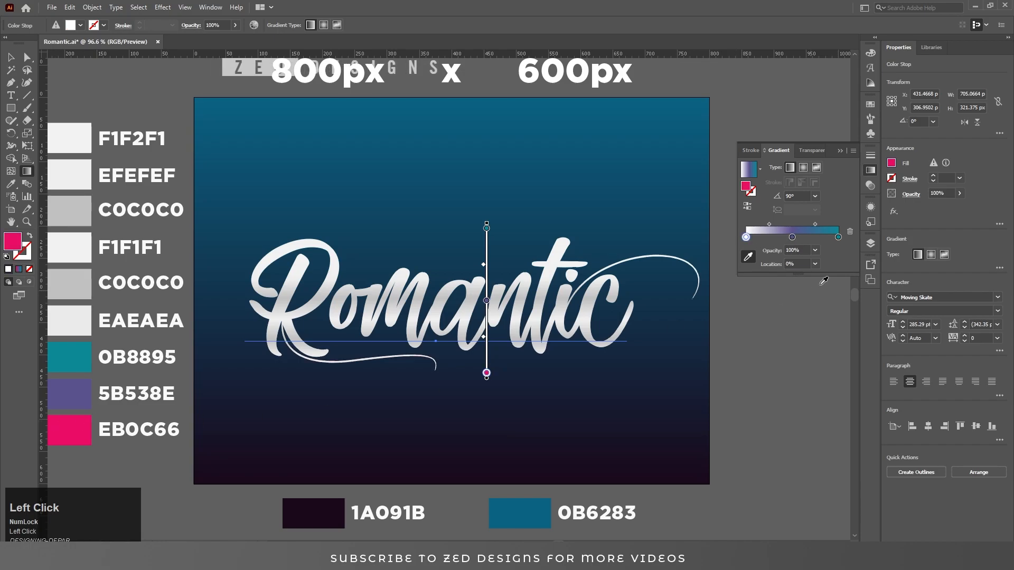
key(v)
- Start a Transform effect on the lower gradient fill with 99.9% horizontal scale and 0.3 px vertical move
click(870, 207)
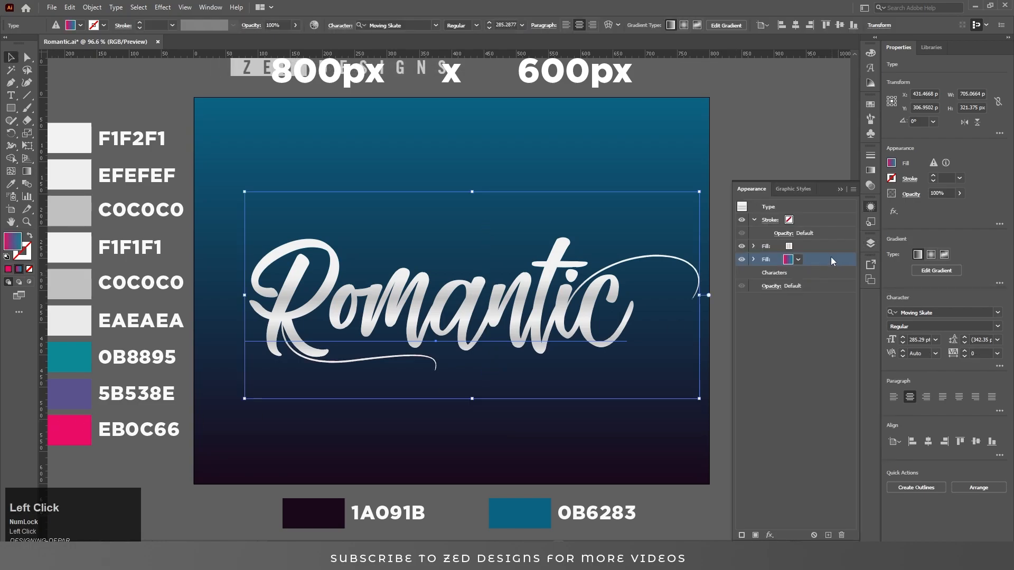
click(770, 535)
mouse_move(838, 323)
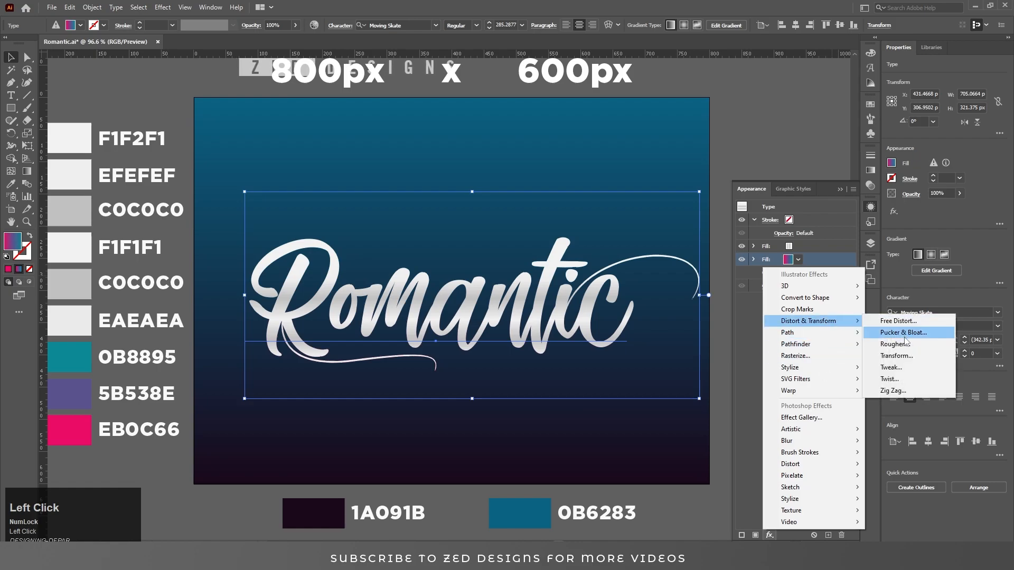
click(901, 356)
text(99.)
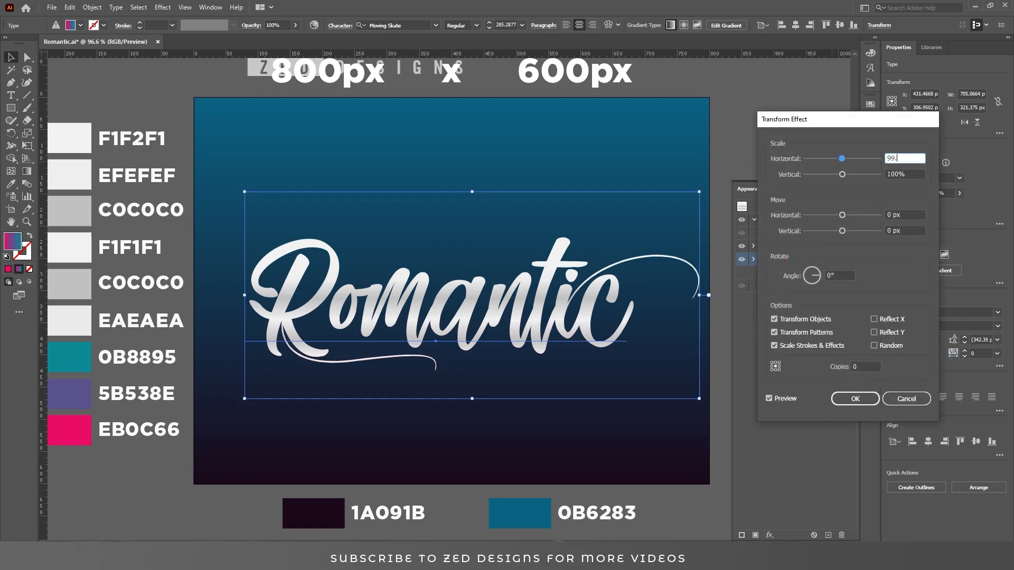
key(shift+Tab)
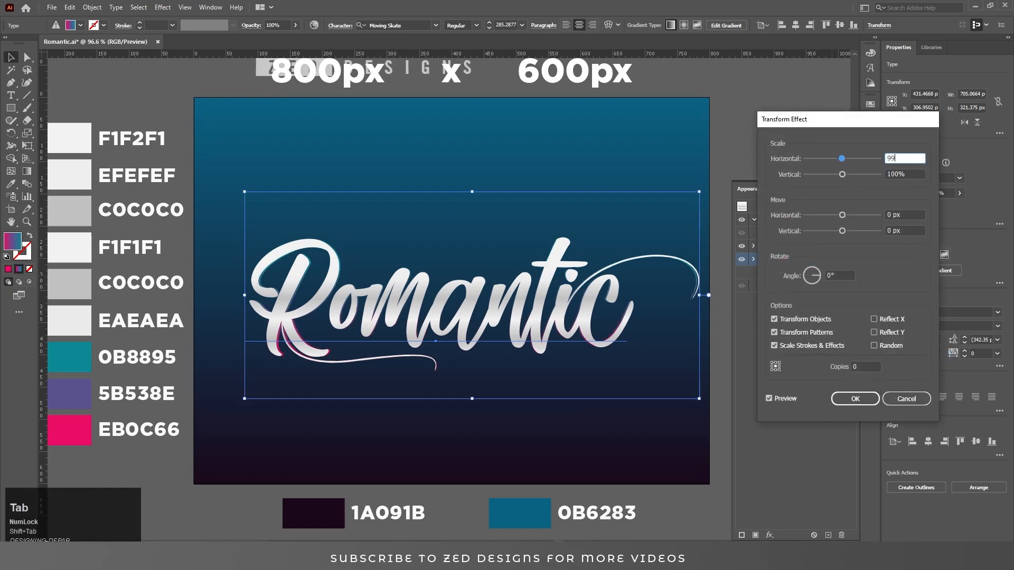
text(99.9)
key(Tab)
click(904, 231)
text(.3)
- Set the Transform effect's copies to 40 and apply it to the colored gradient fill
click(862, 366)
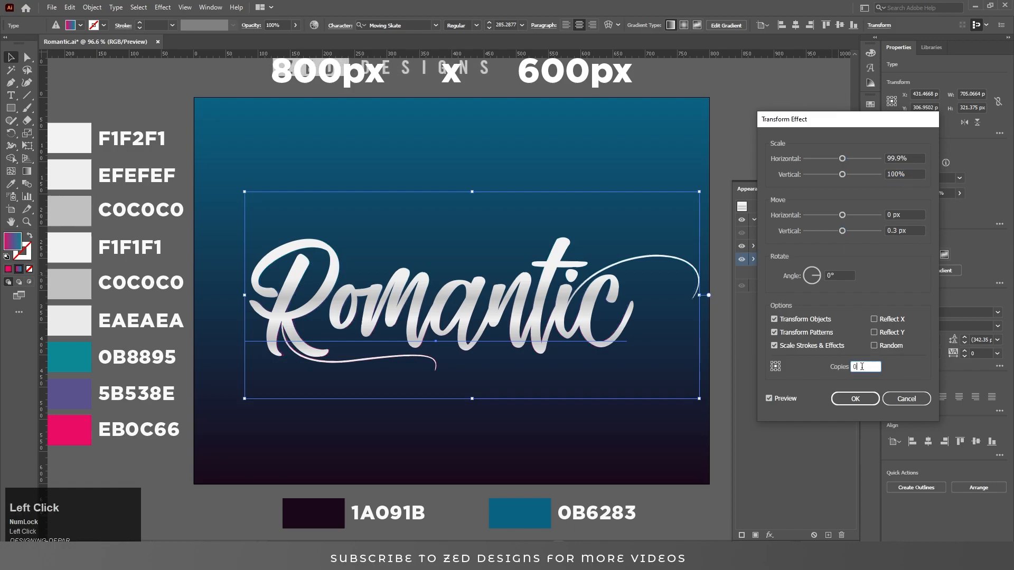
text(30)
key(Tab)
double_click(862, 366)
text(40)
key(Tab)
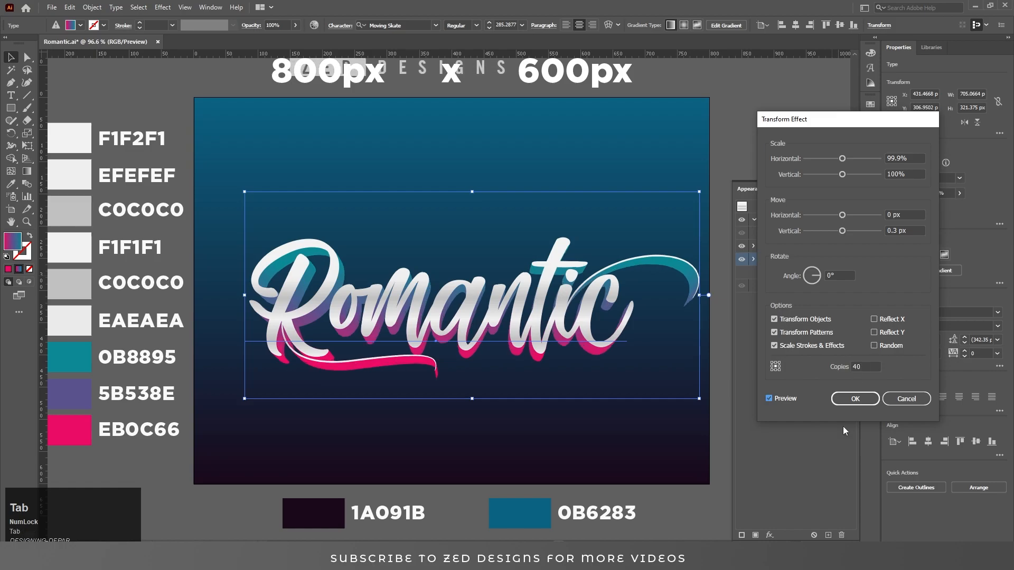
click(851, 401)
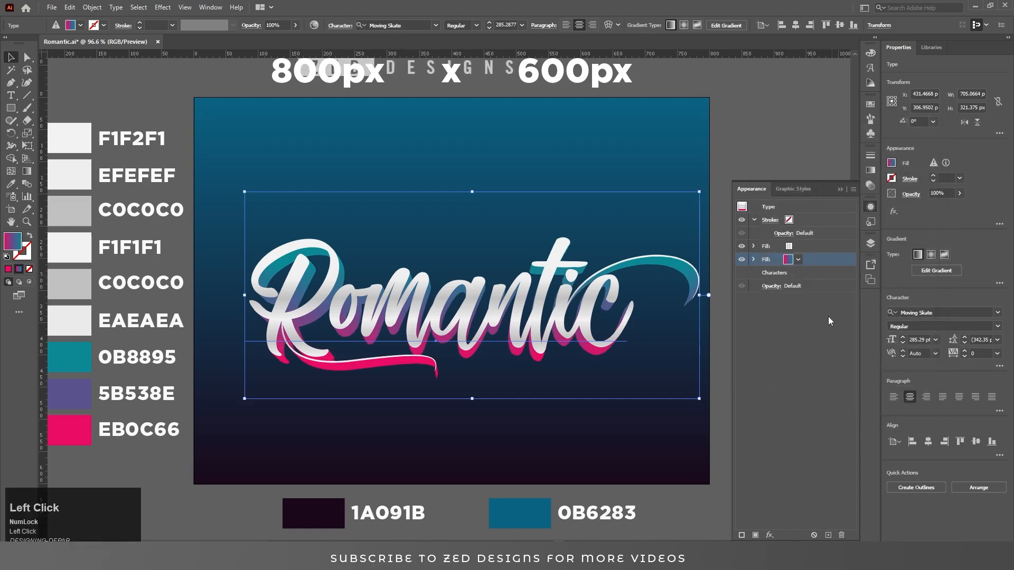
- Add another appearance fill above the light gray gradient fill and color it black
click(808, 248)
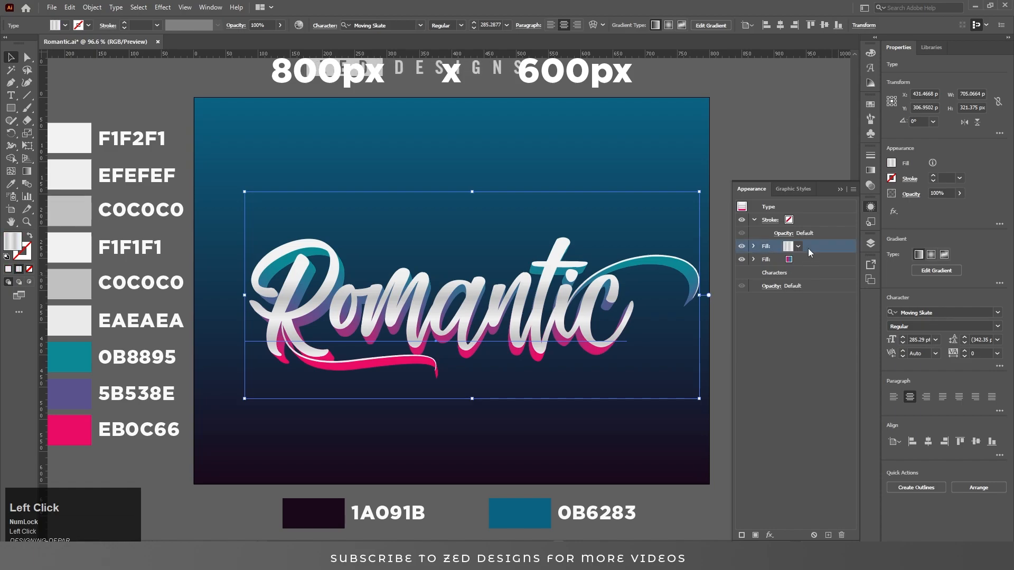
click(828, 534)
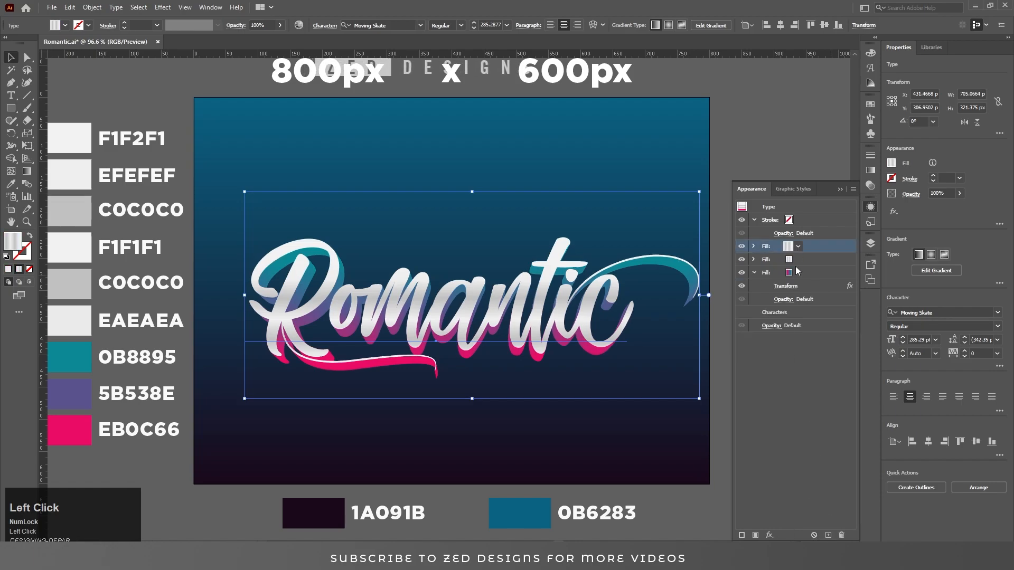
click(798, 246)
click(701, 264)
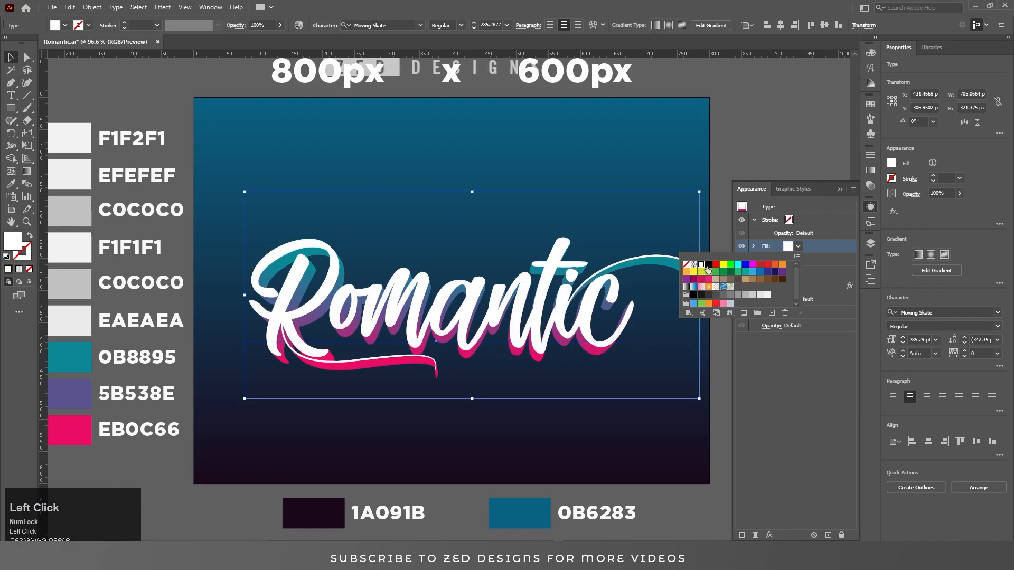
click(708, 265)
- Start a Transform effect on the black fill with the horizontal scale set to 96%
click(769, 535)
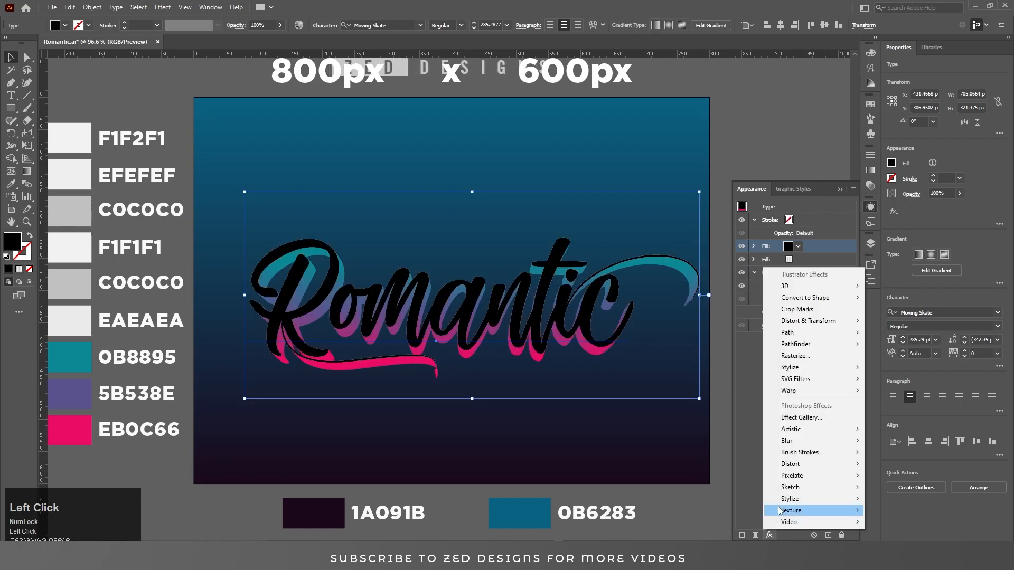
mouse_move(824, 321)
click(898, 359)
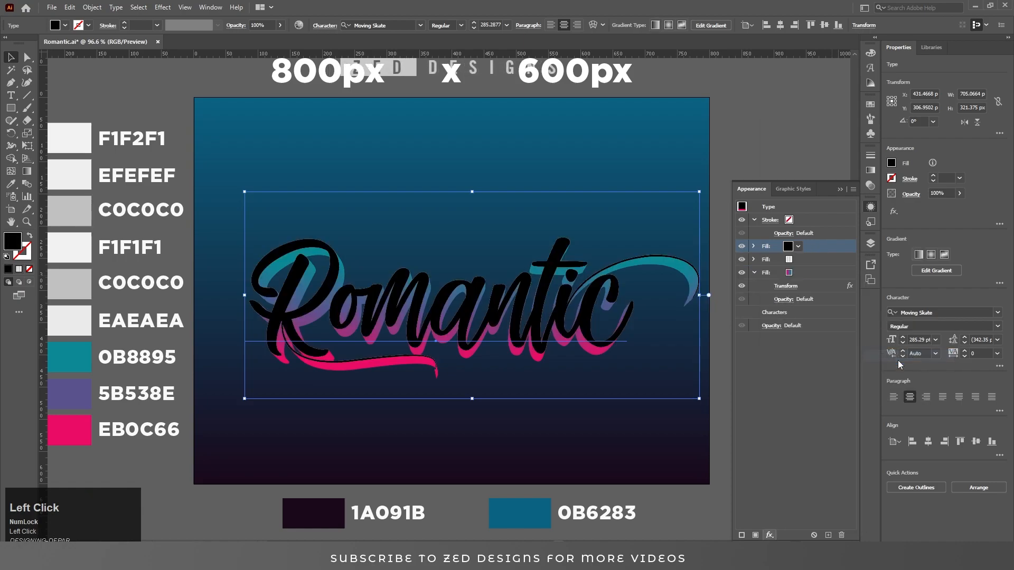
key(Tab)
key(shift+Tab)
text(96)
key(Tab)
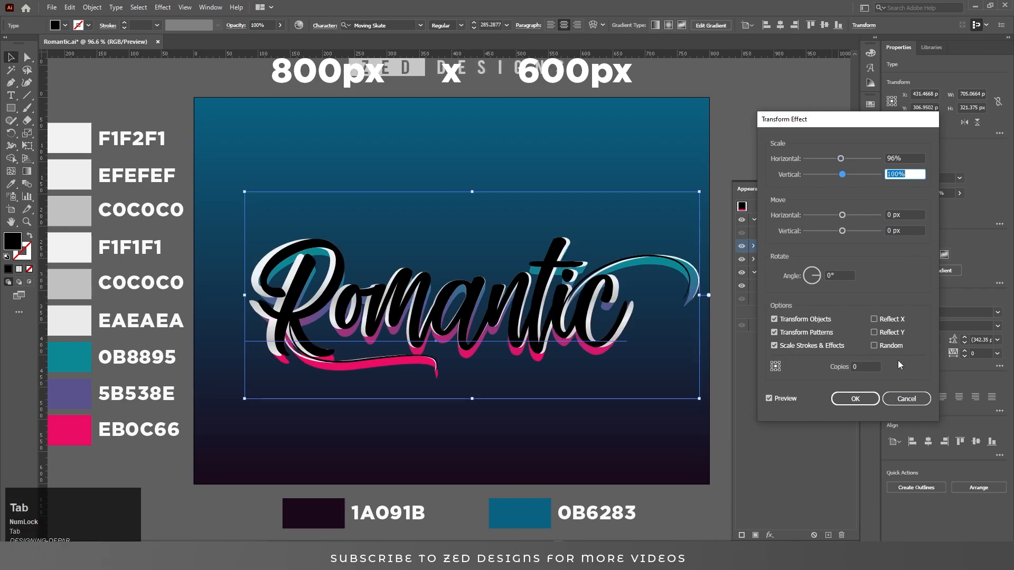
- Set the black fill's vertical move to 13 px and apply the Transform effect
click(905, 231)
text(10)
key(Tab)
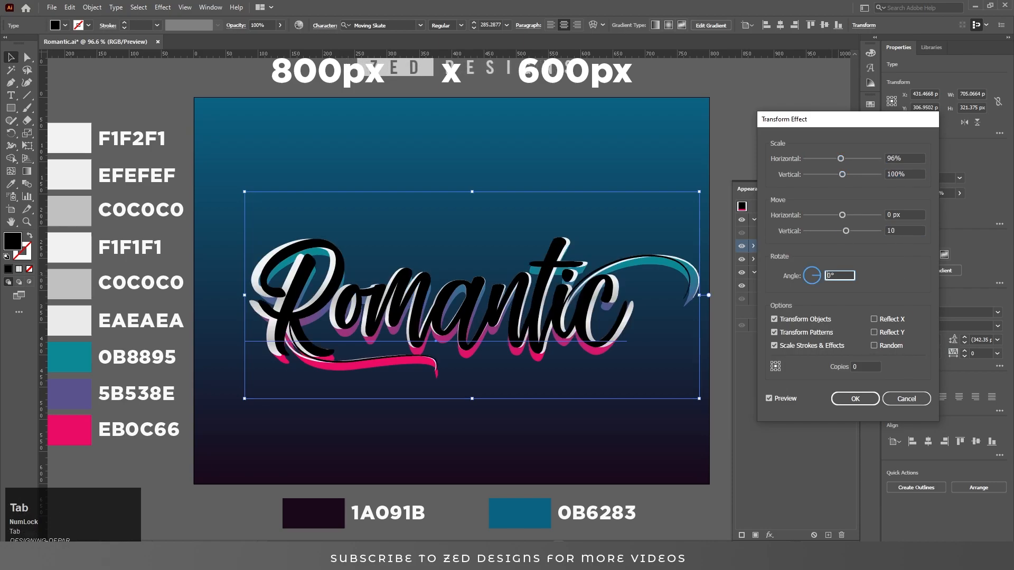
key(shift+Tab)
text(13)
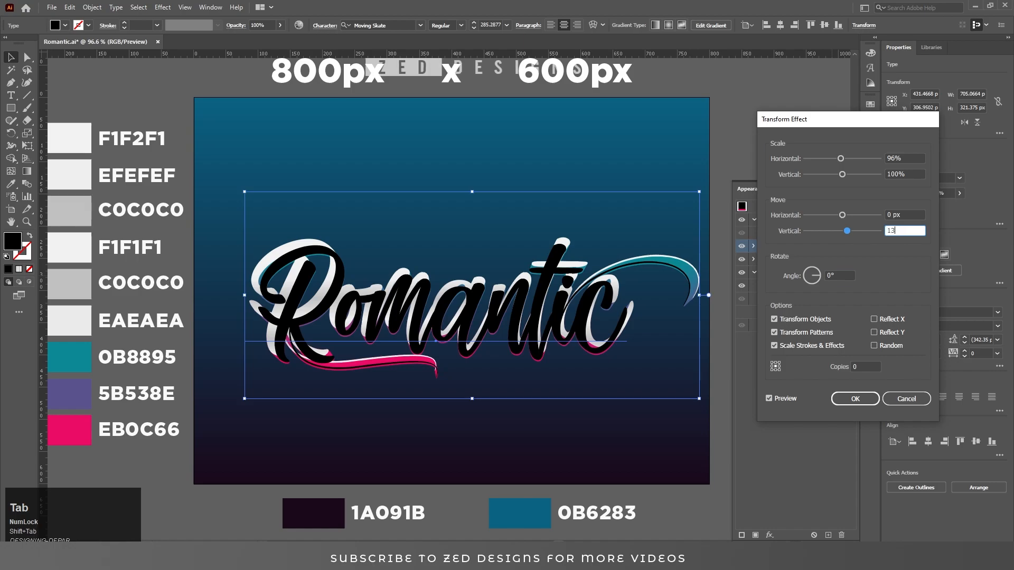
key(Tab)
click(848, 398)
- Move the black fill beneath the other two fills in the stacking order and expand its settings
drag(807, 246, 805, 312)
click(754, 273)
click(783, 277)
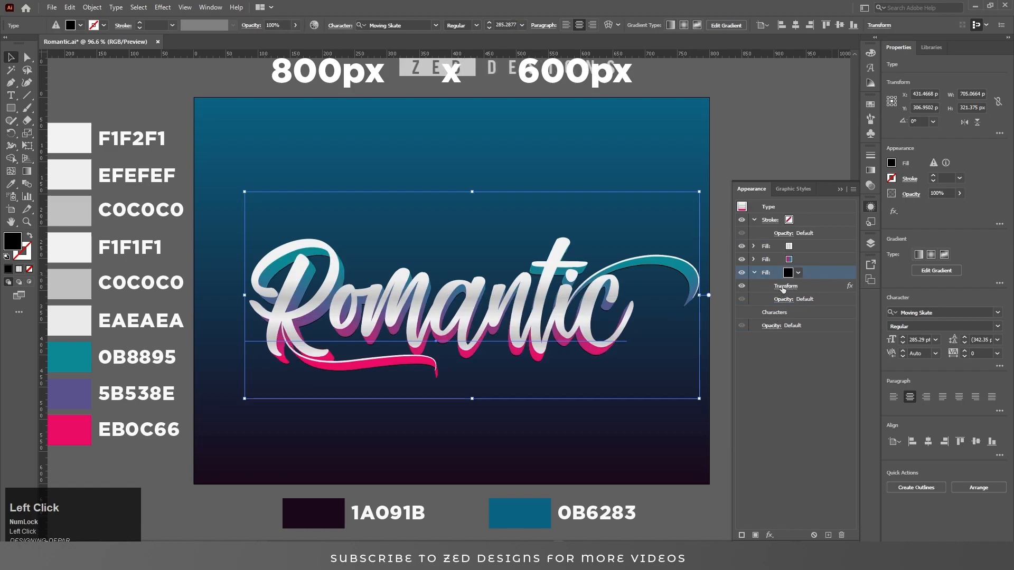
- Edit the black fill's Transform effect, setting the vertical move to 15 px
click(781, 286)
drag(910, 231, 857, 247)
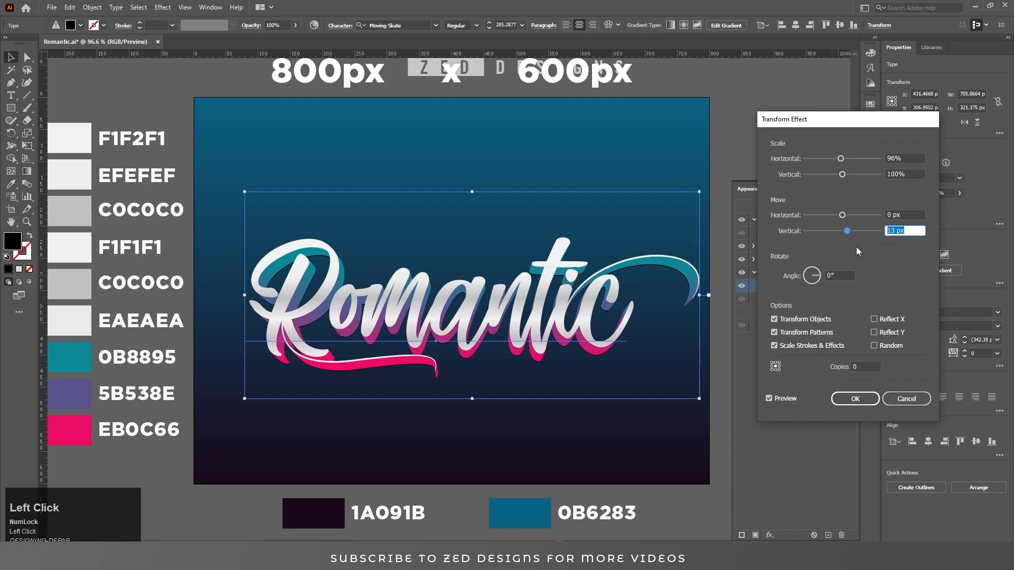
text(15)
key(Tab)
click(842, 396)
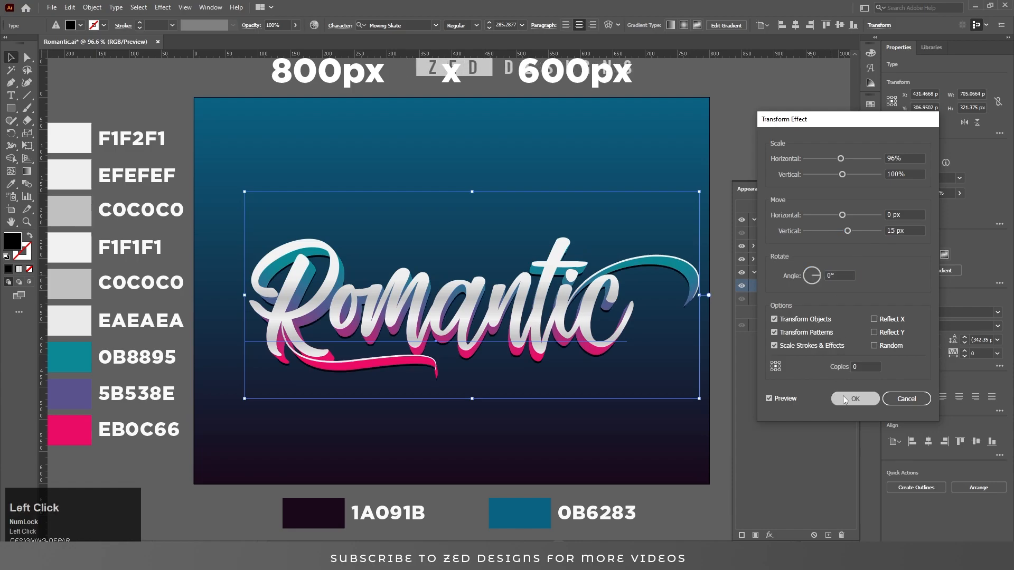
- Apply a Gaussian Blur with a 3-pixel radius to the black fill
click(808, 265)
click(807, 272)
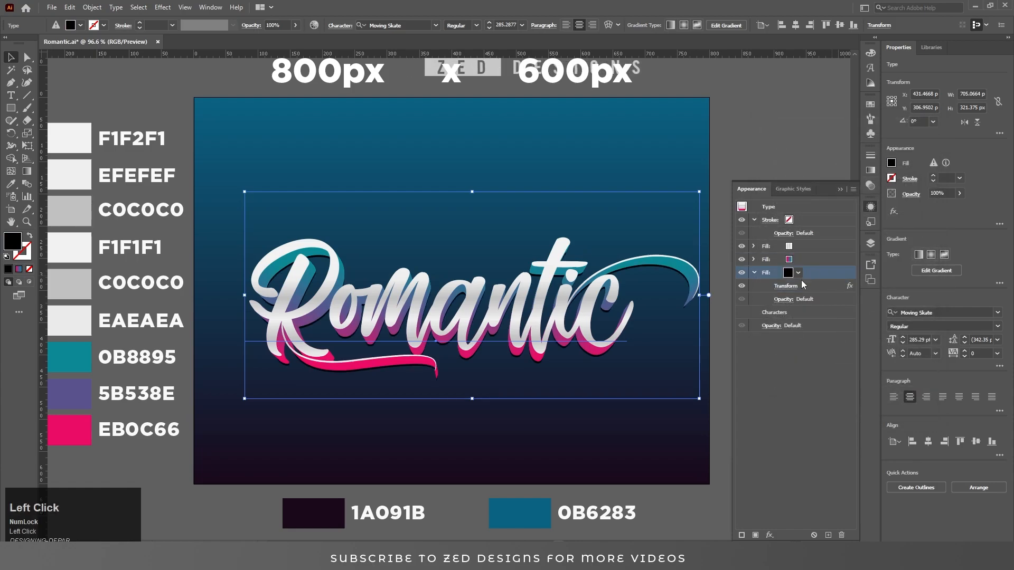
click(770, 535)
mouse_move(792, 440)
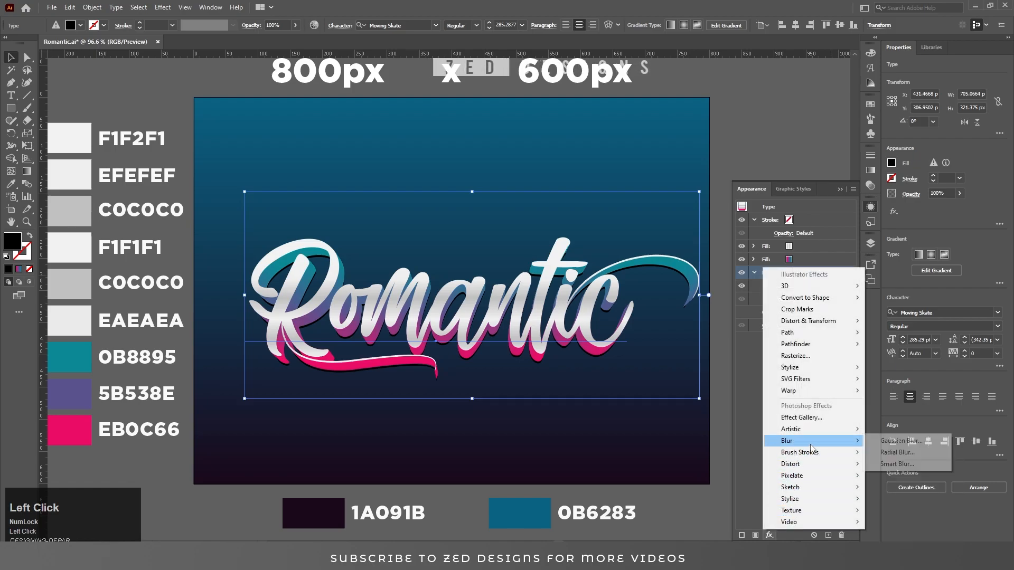
click(892, 441)
key(Tab)
text(3)
key(Tab)
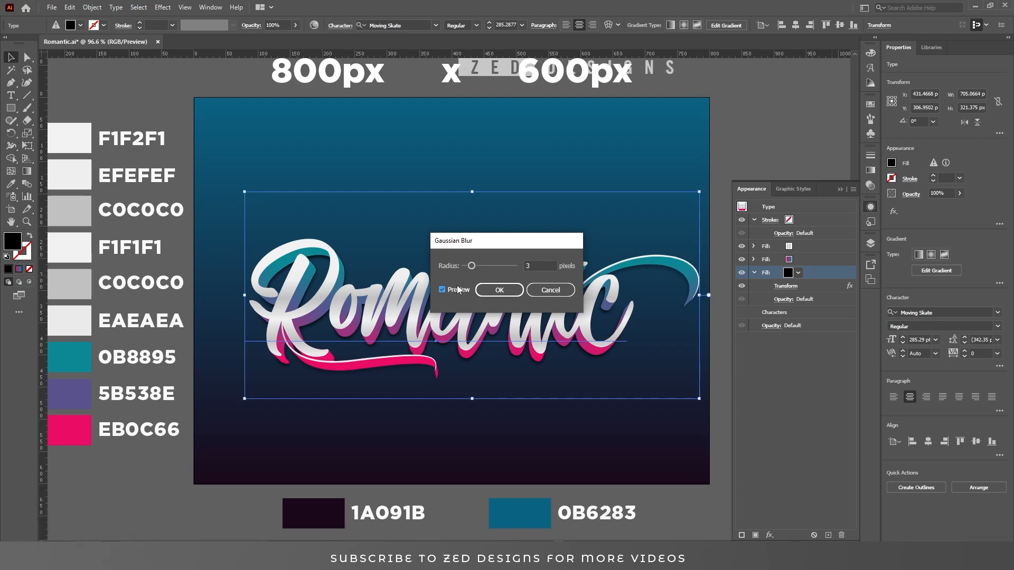
click(495, 289)
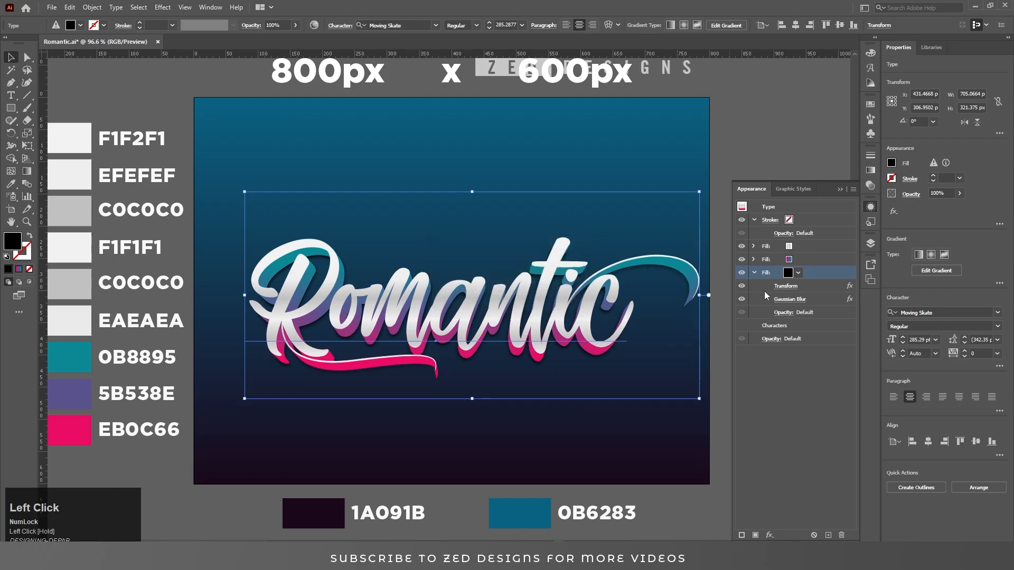
- Set the black fill's blending mode to Multiply and its opacity to 70%
click(782, 312)
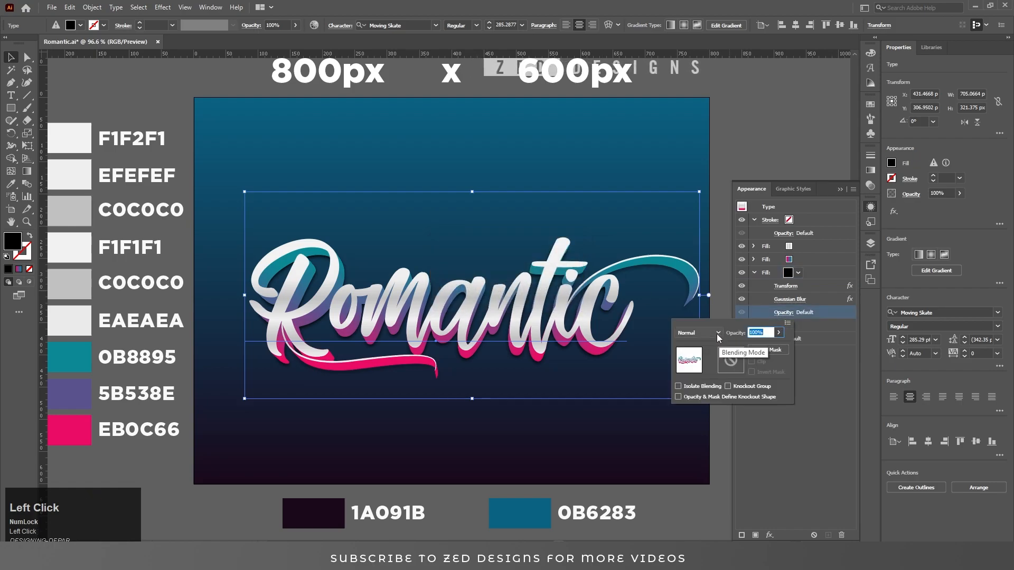
click(718, 334)
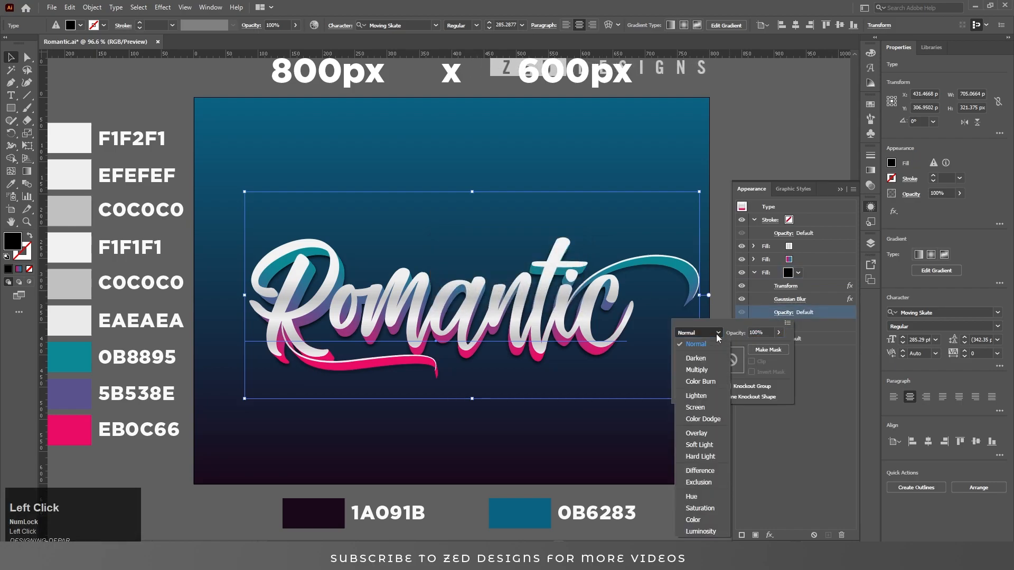
click(705, 370)
click(765, 333)
text(70)
key(Tab)
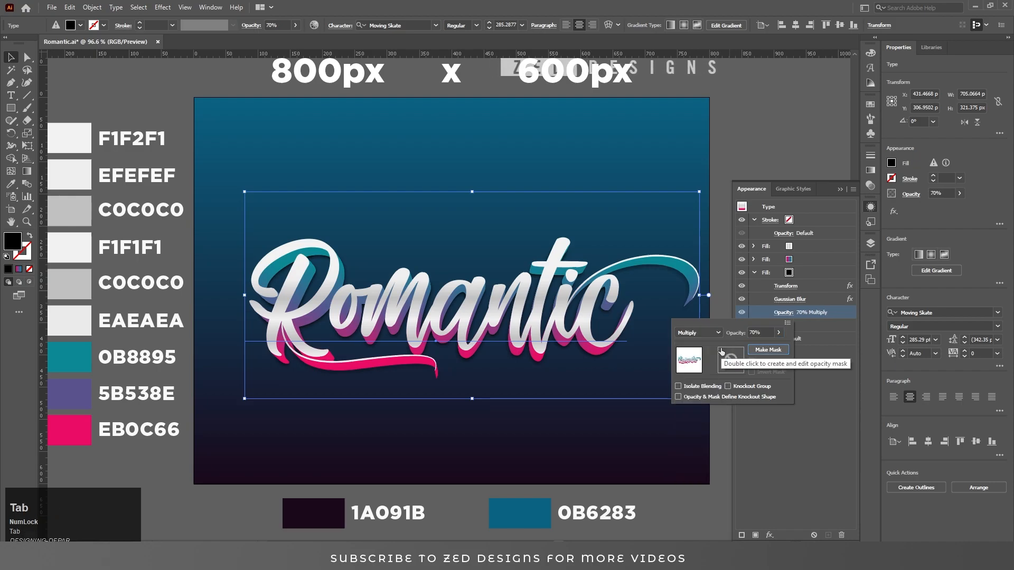
click(841, 310)
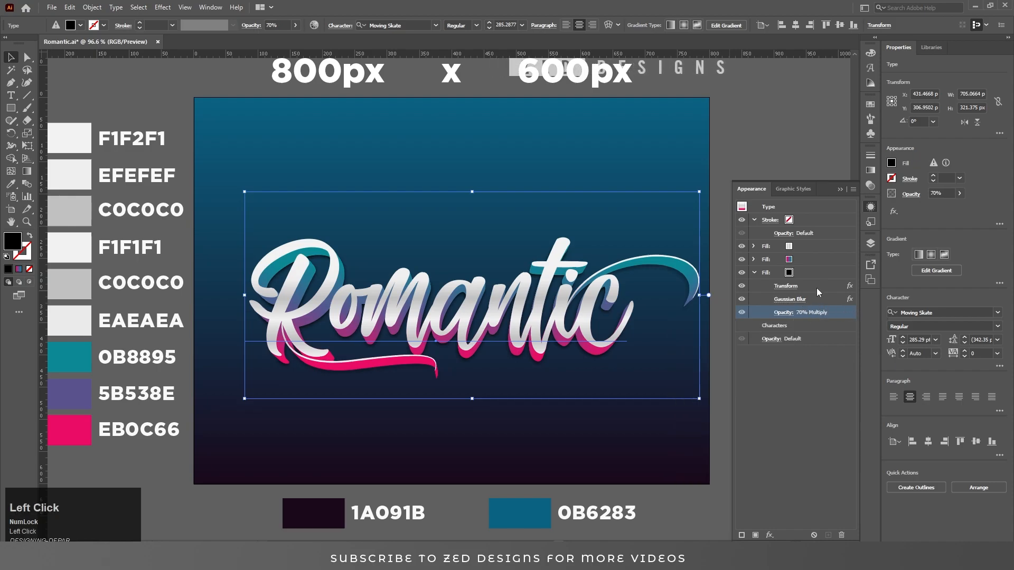
- Duplicate the black fill with its effects and recolor the lower copy by sampling the pink EB0C66 swatch
click(790, 286)
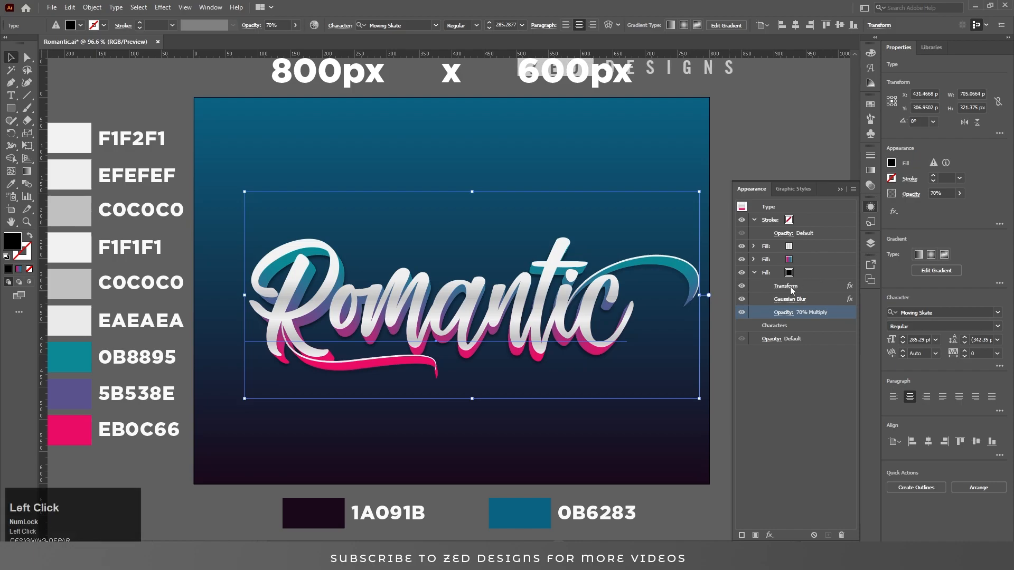
click(906, 399)
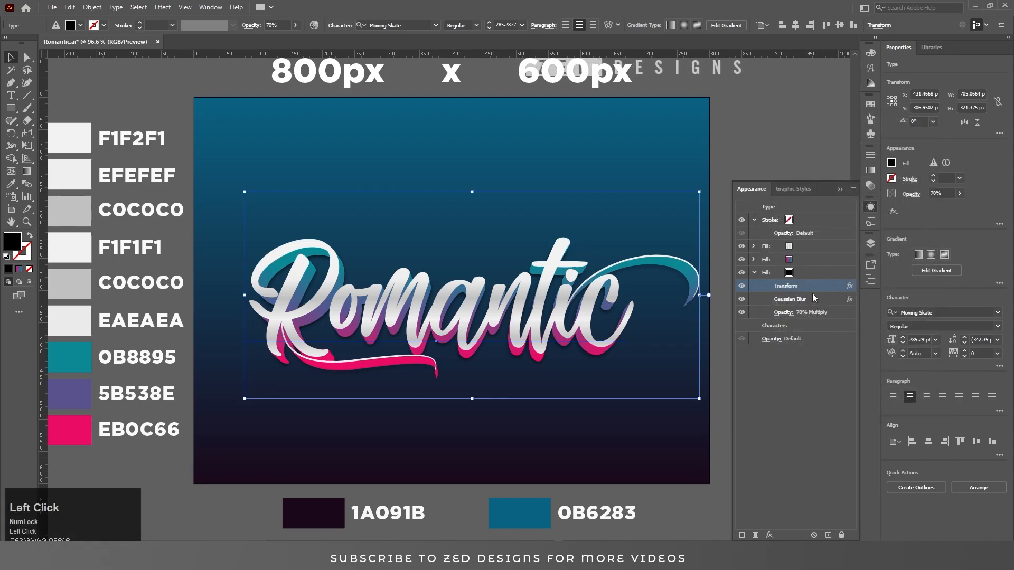
click(829, 535)
click(805, 326)
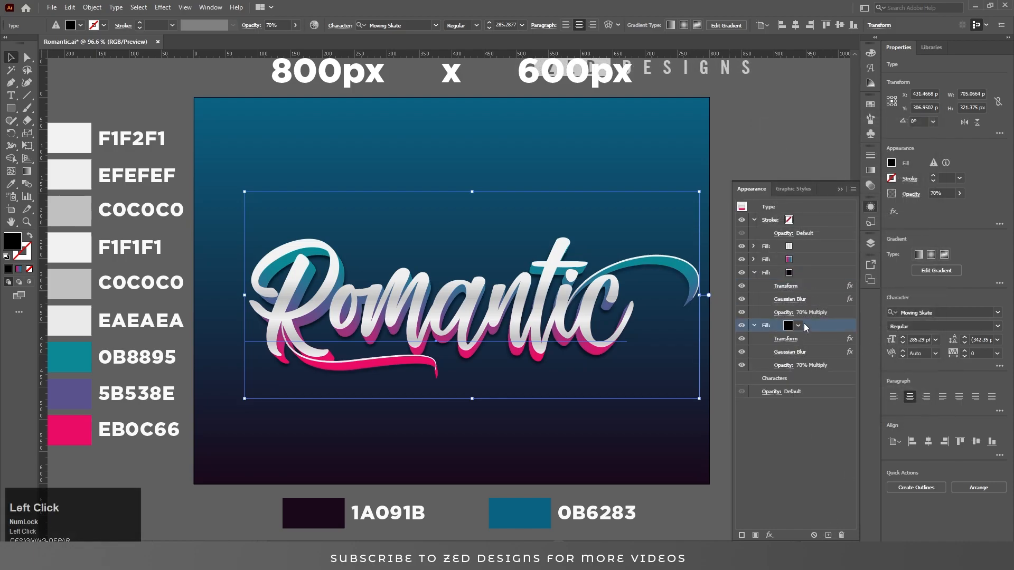
key(i)
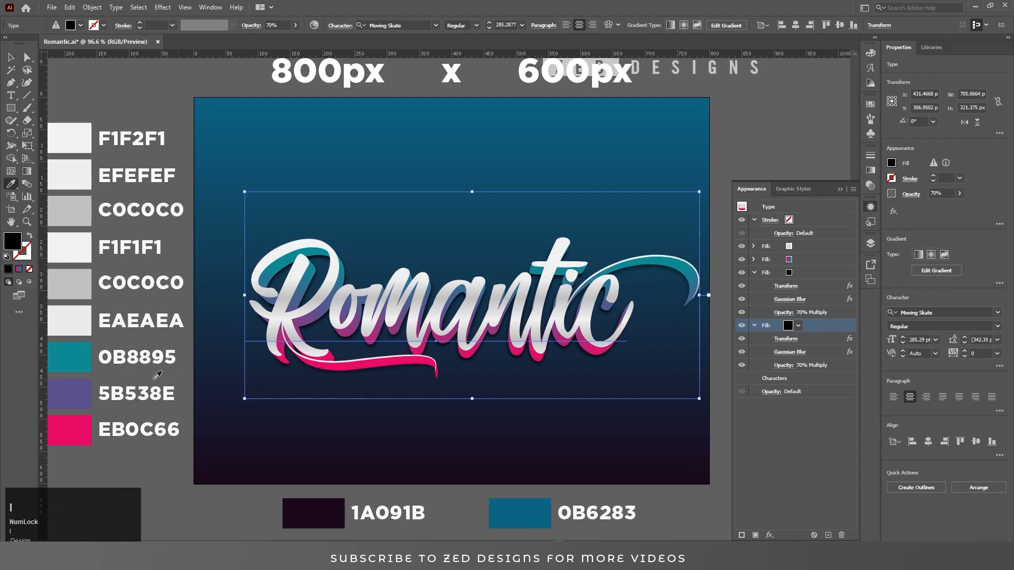
click(82, 428)
key(v)
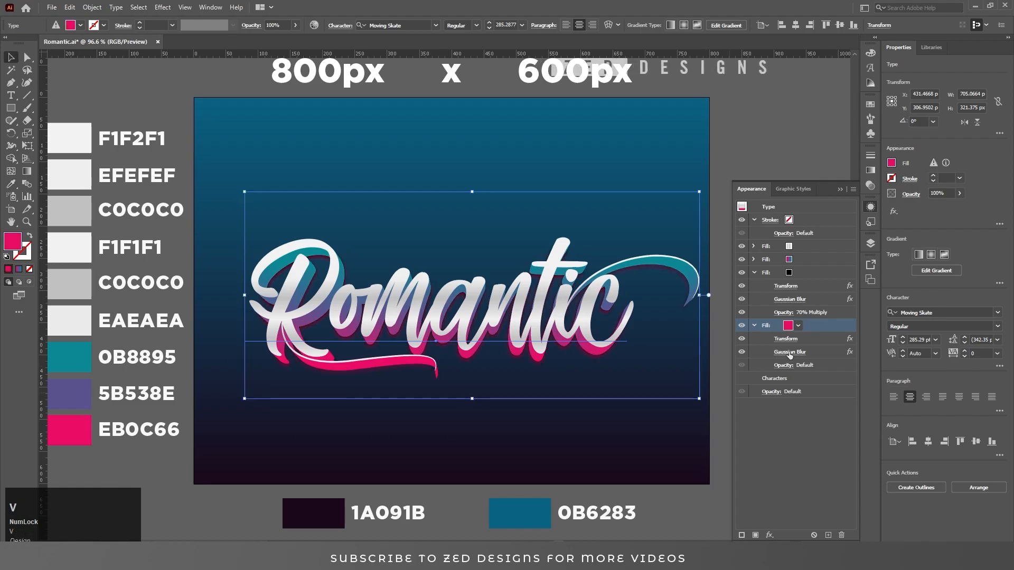
- Set the Gaussian Blur radius of the pink fill to 8 pixels
click(790, 352)
key(Tab)
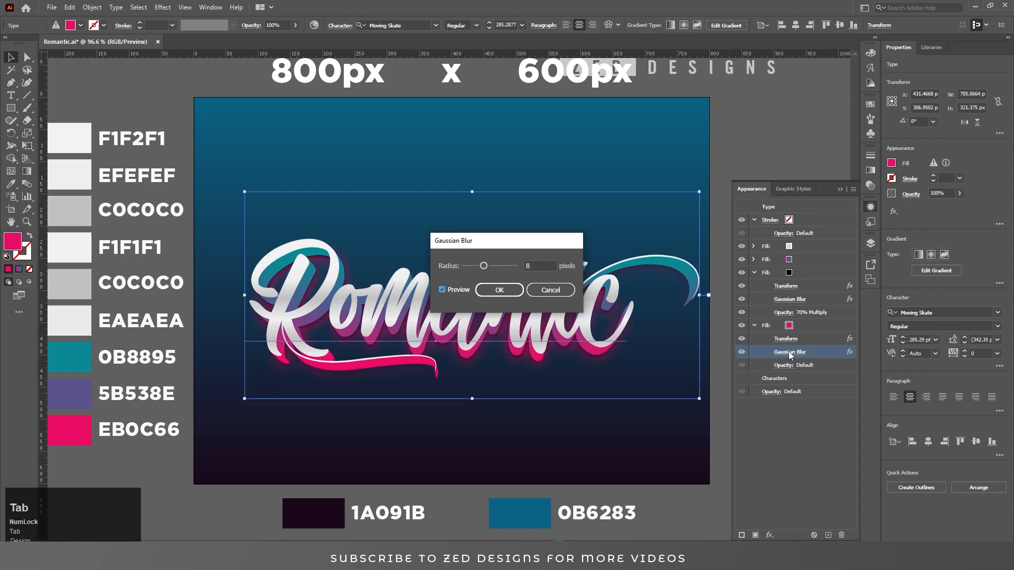
click(499, 290)
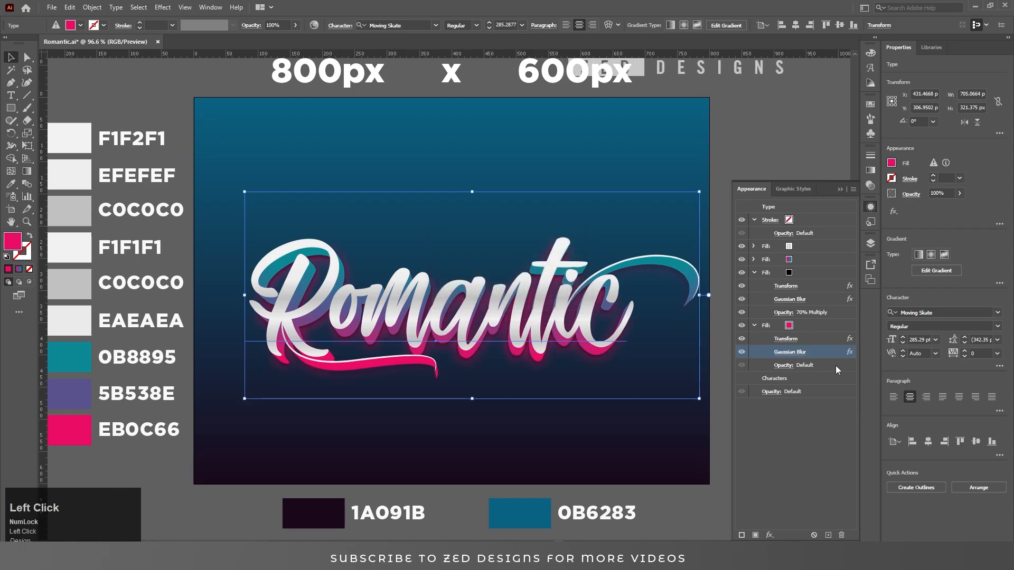
- Set the pink fill's blending mode to Screen, keeping its opacity at 100%
click(784, 365)
click(705, 384)
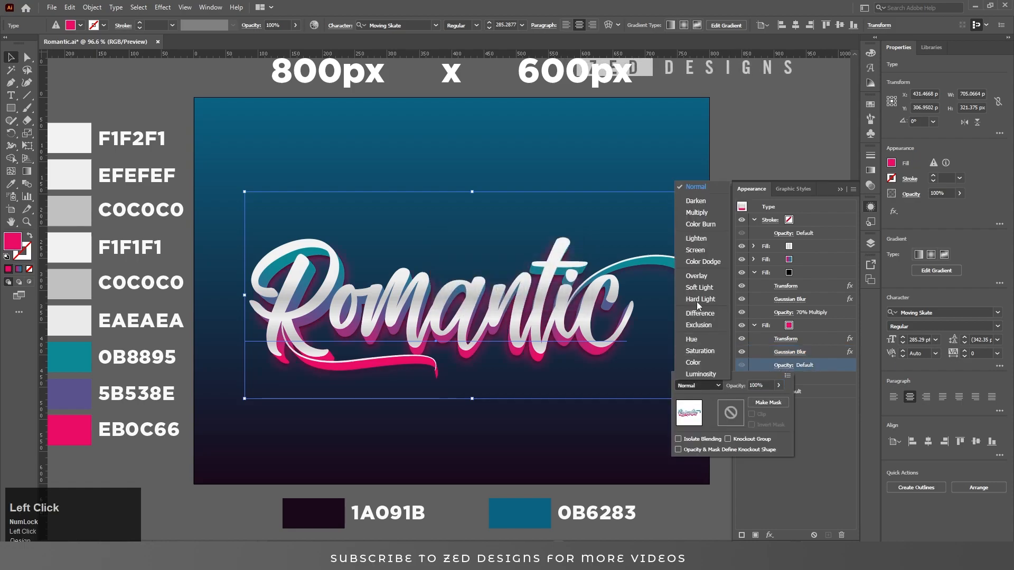
click(697, 252)
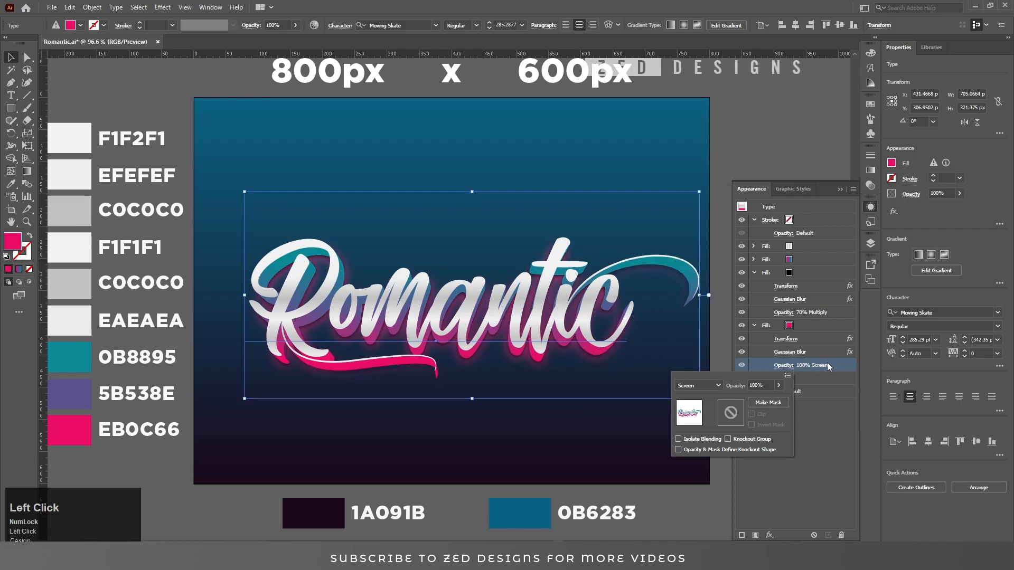
click(808, 363)
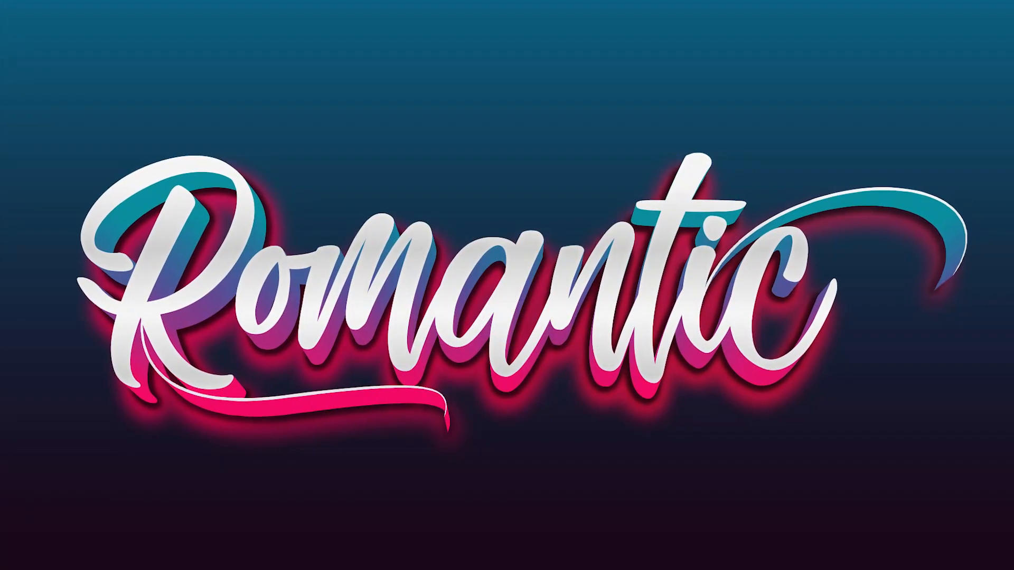